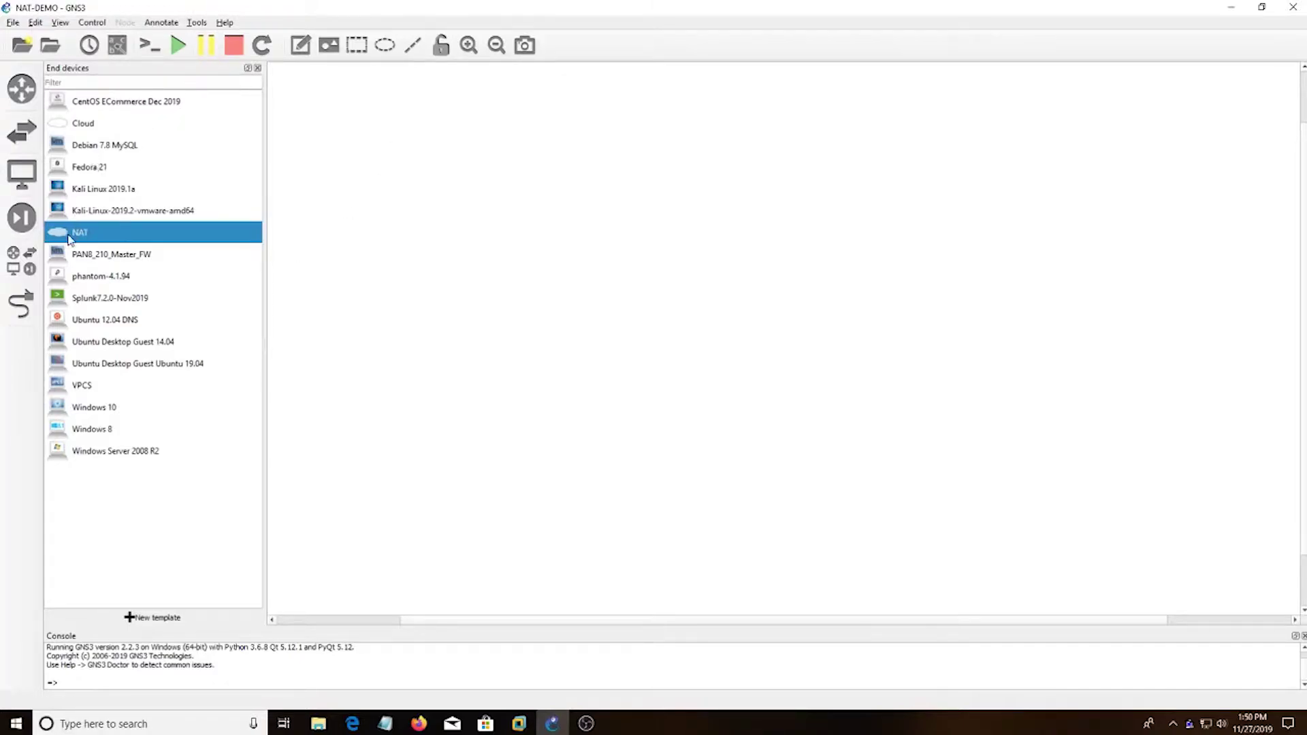
# Drop a NAT cloud (NAT1) and a VPCS PC (PC1) onto the canvas, confirming the server each time.
pyautogui.moveTo(78, 233); pyautogui.dragTo(545, 204)
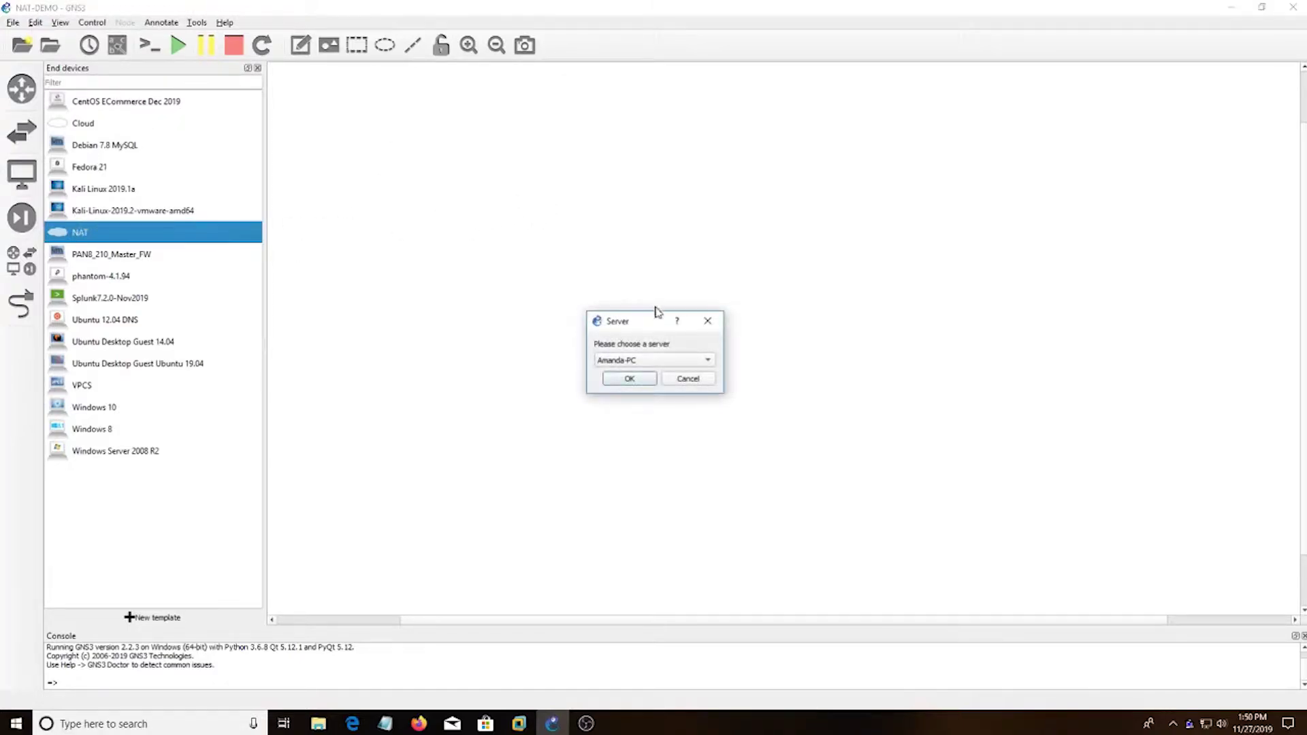
pyautogui.click(624, 380)
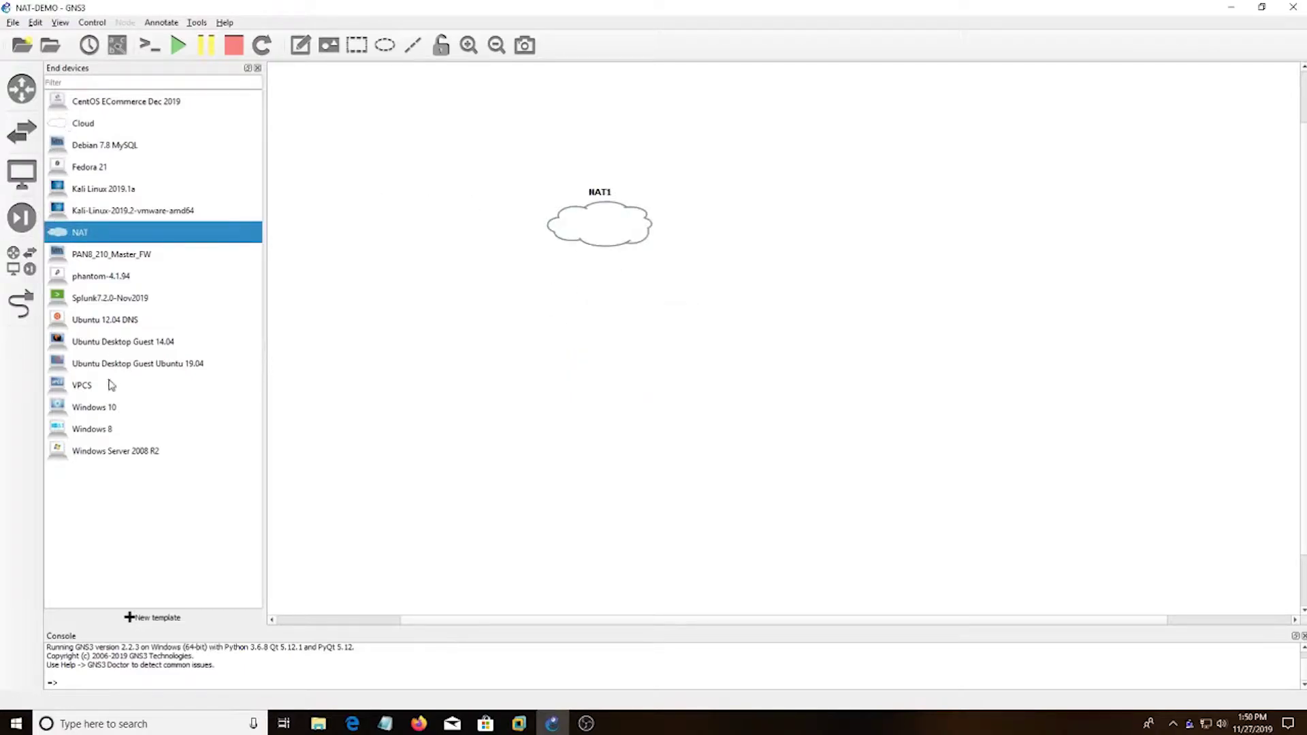
pyautogui.moveTo(87, 389); pyautogui.dragTo(375, 306)
pyautogui.click(630, 379)
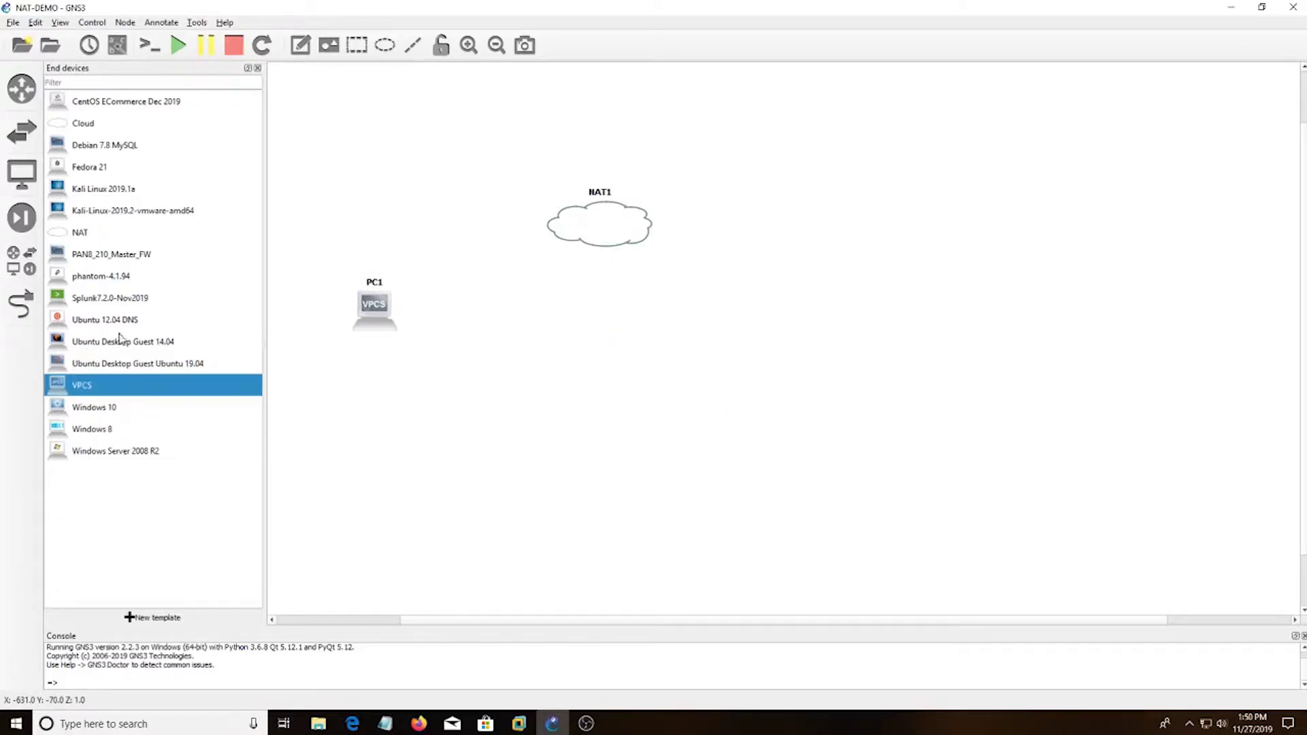
# Place a Cisco IOU L3 router (IOU1) between PC1 and NAT1, nudging NAT1 up-right.
pyautogui.click(22, 91)
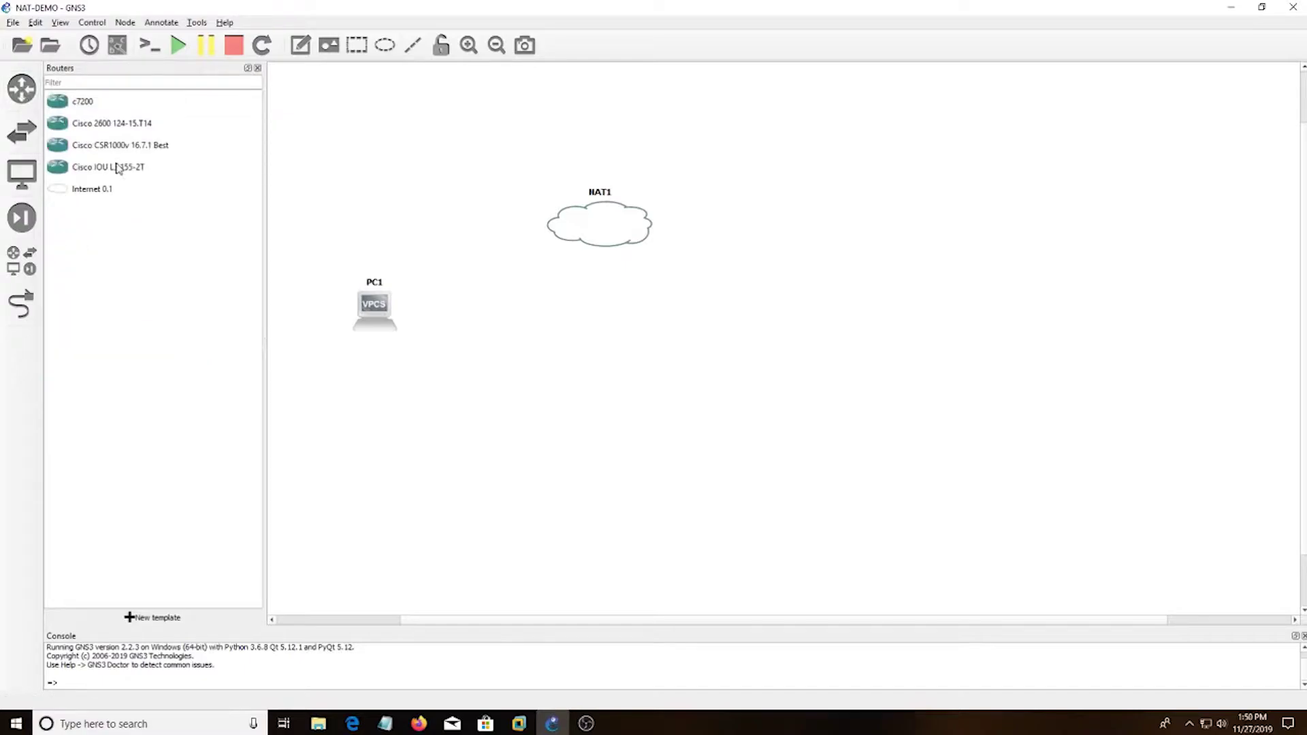
pyautogui.moveTo(76, 174); pyautogui.dragTo(473, 255)
pyautogui.moveTo(614, 217); pyautogui.dragTo(642, 188)
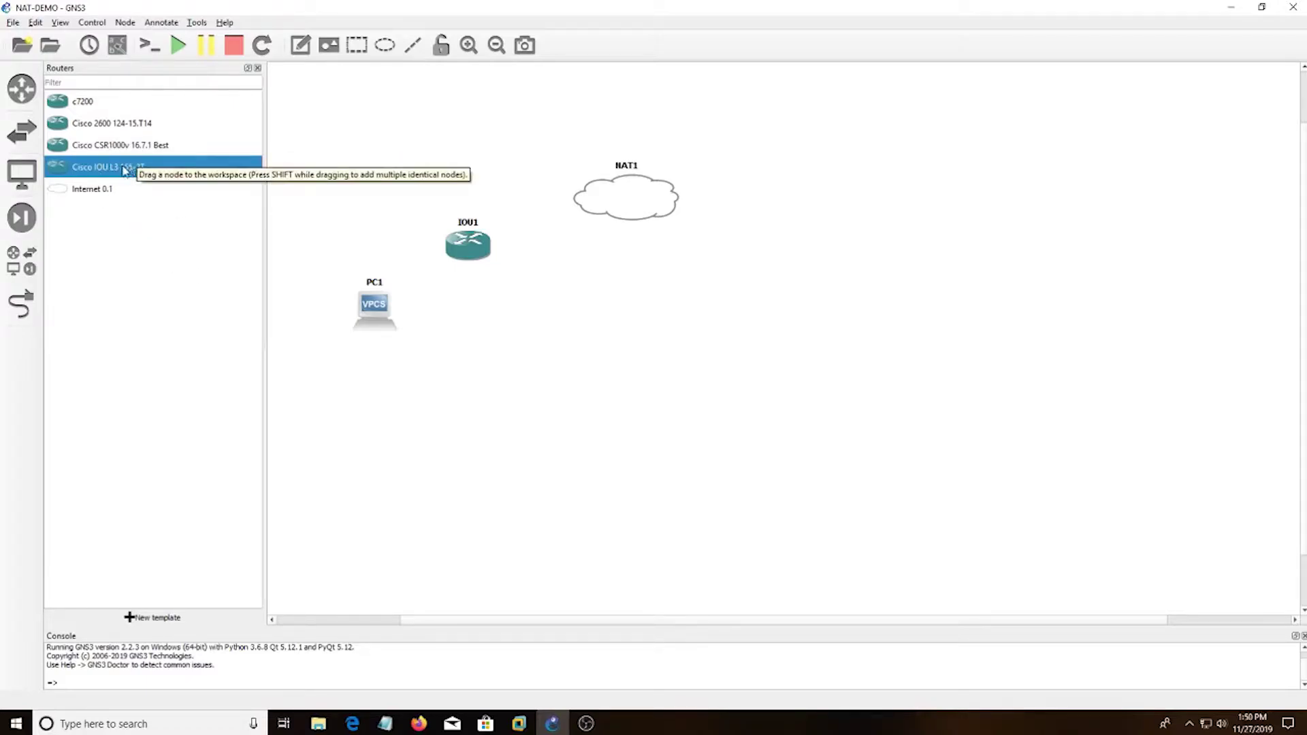
# Start the IOU1 router and the PC1 device.
pyautogui.click(21, 308)
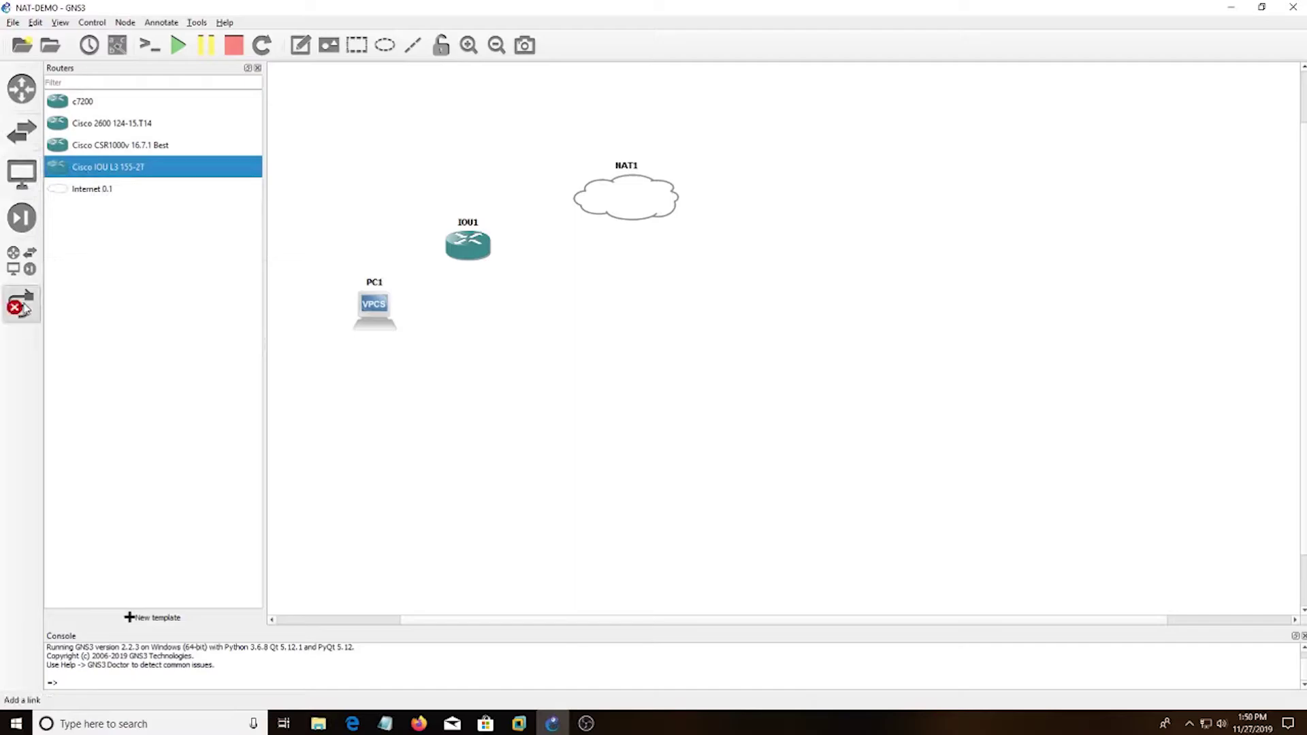
pyautogui.click(20, 308)
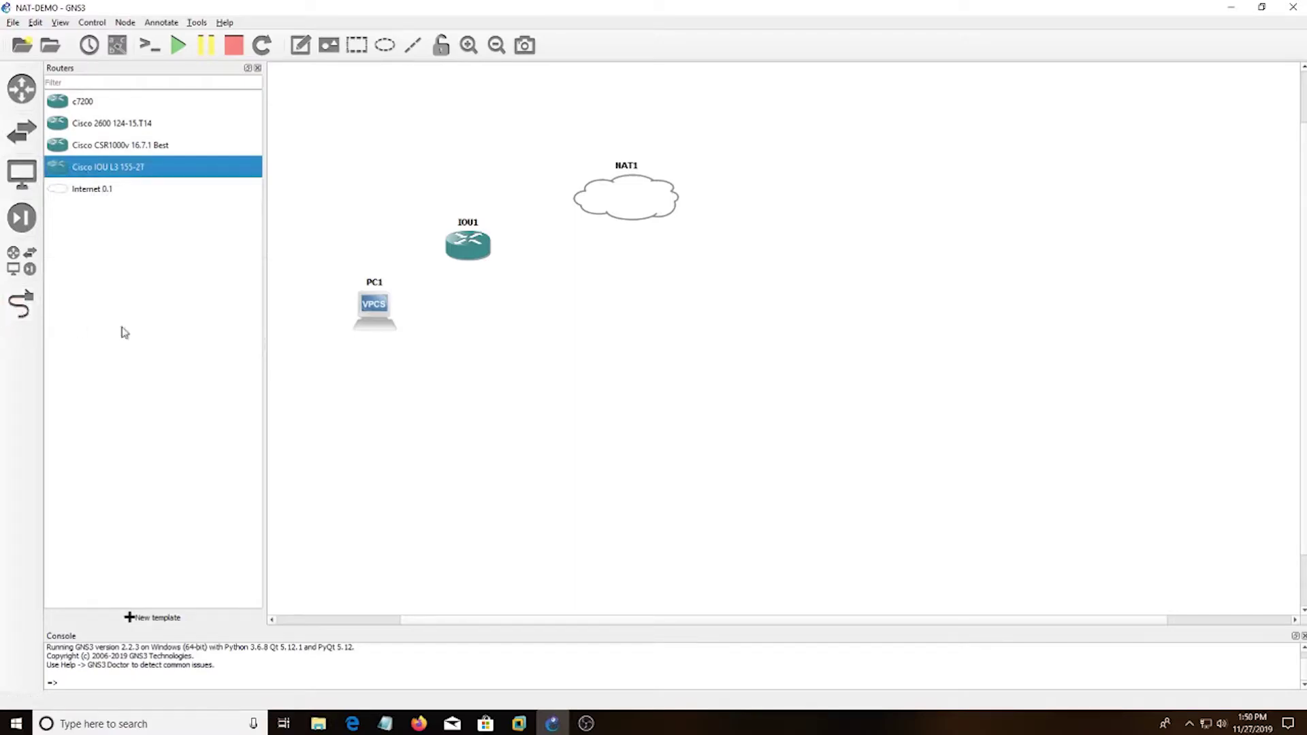
pyautogui.rightClick(460, 254)
pyautogui.click(487, 305)
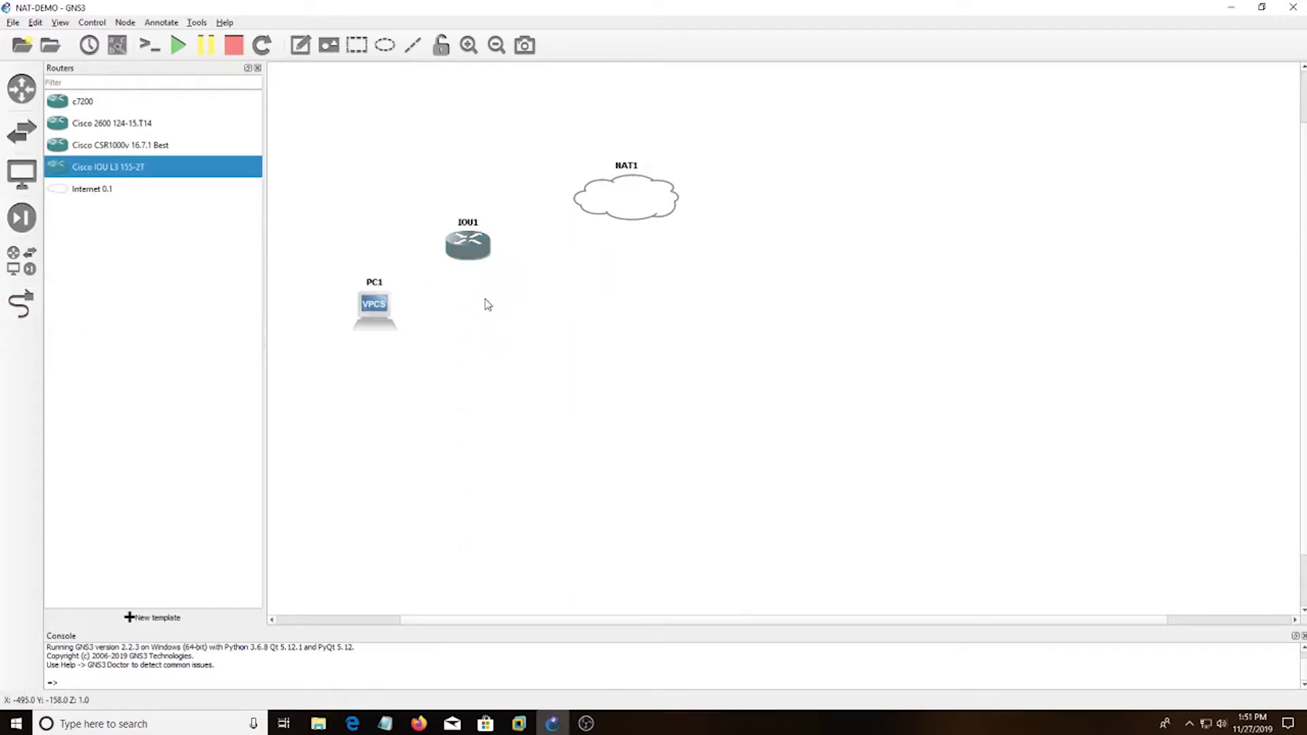
pyautogui.rightClick(371, 300)
pyautogui.click(395, 335)
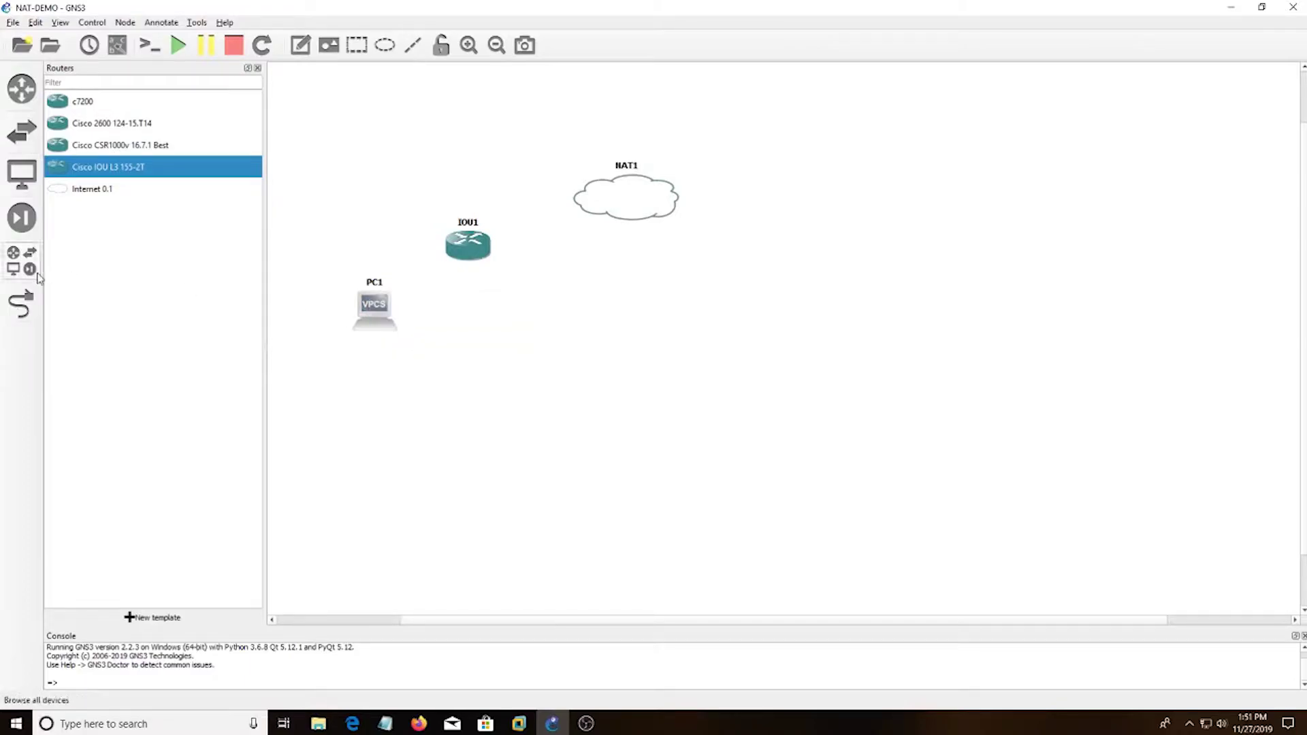
# Link IOU1's Ethernet0/0 to PC1.
pyautogui.click(21, 305)
pyautogui.click(465, 247)
pyautogui.click(502, 253)
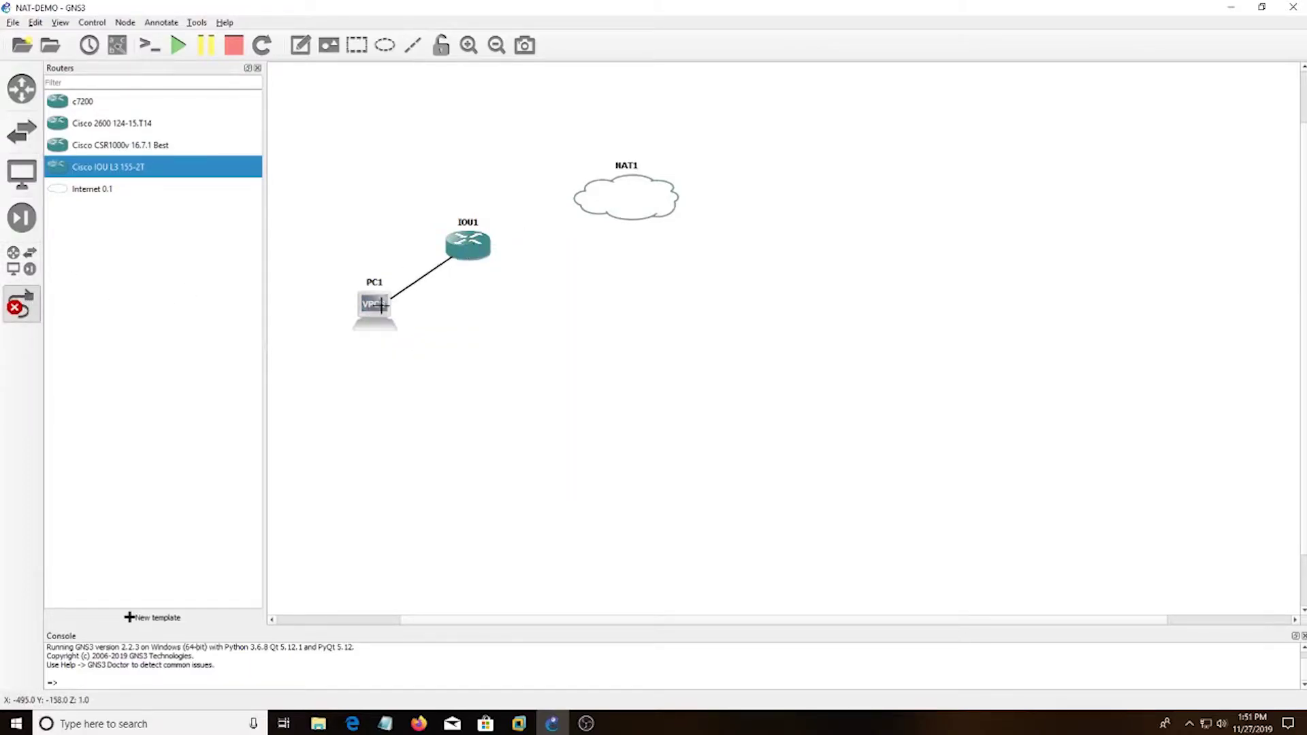
pyautogui.click(398, 312)
# Link IOU1's Ethernet1/1 to NAT1's nat0 interface.
pyautogui.click(482, 257)
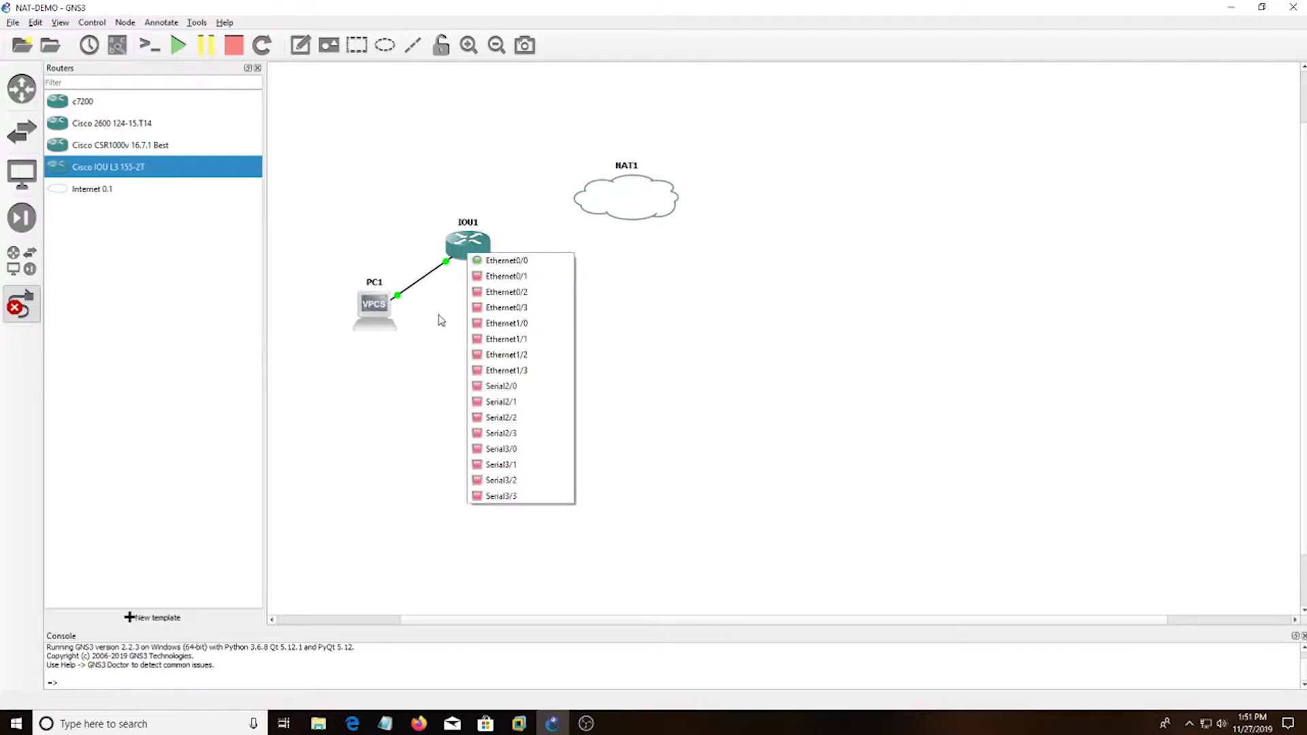
pyautogui.click(528, 338)
pyautogui.click(624, 213)
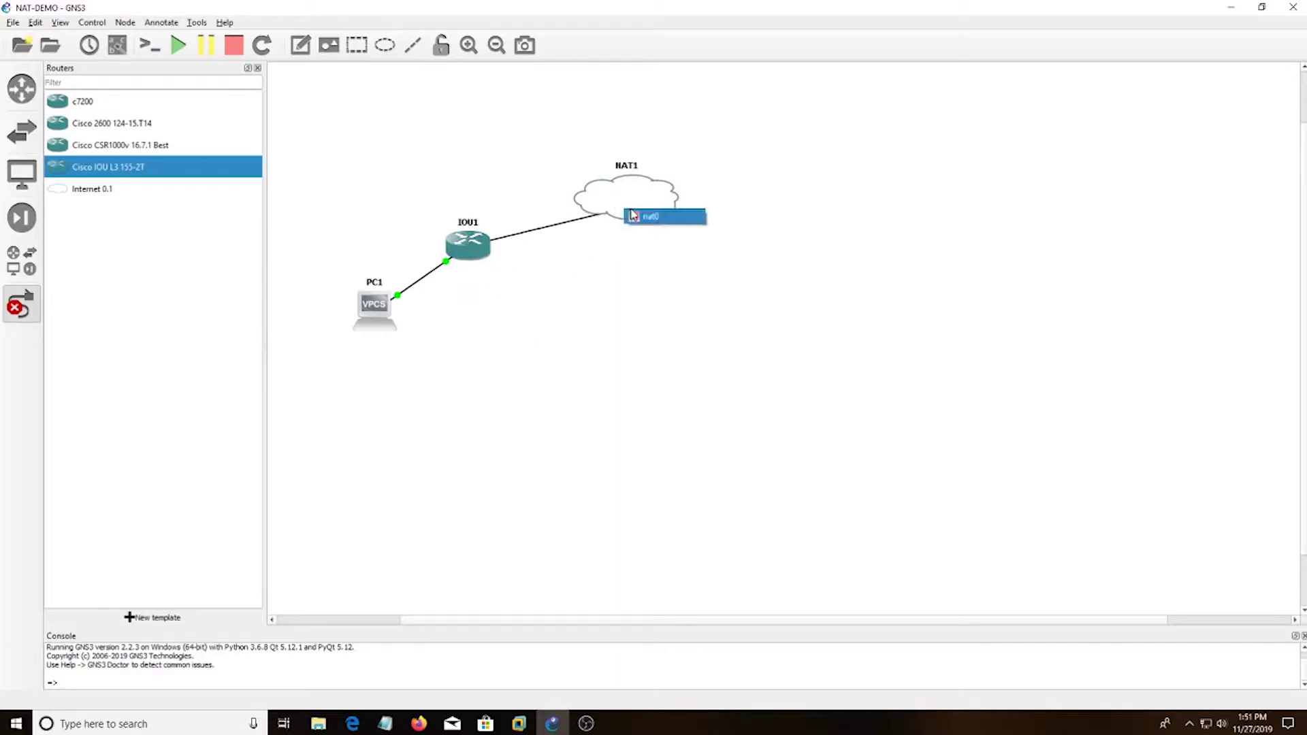
pyautogui.click(630, 217)
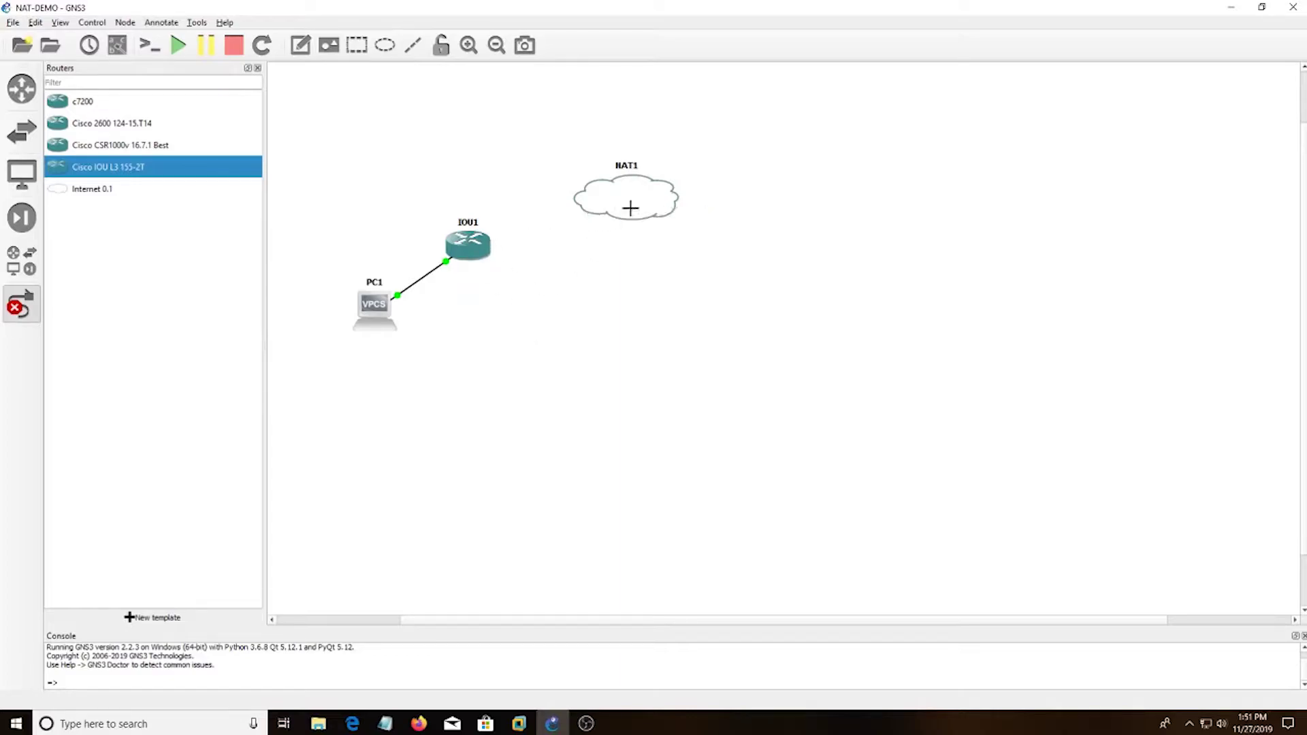
pyautogui.click(27, 304)
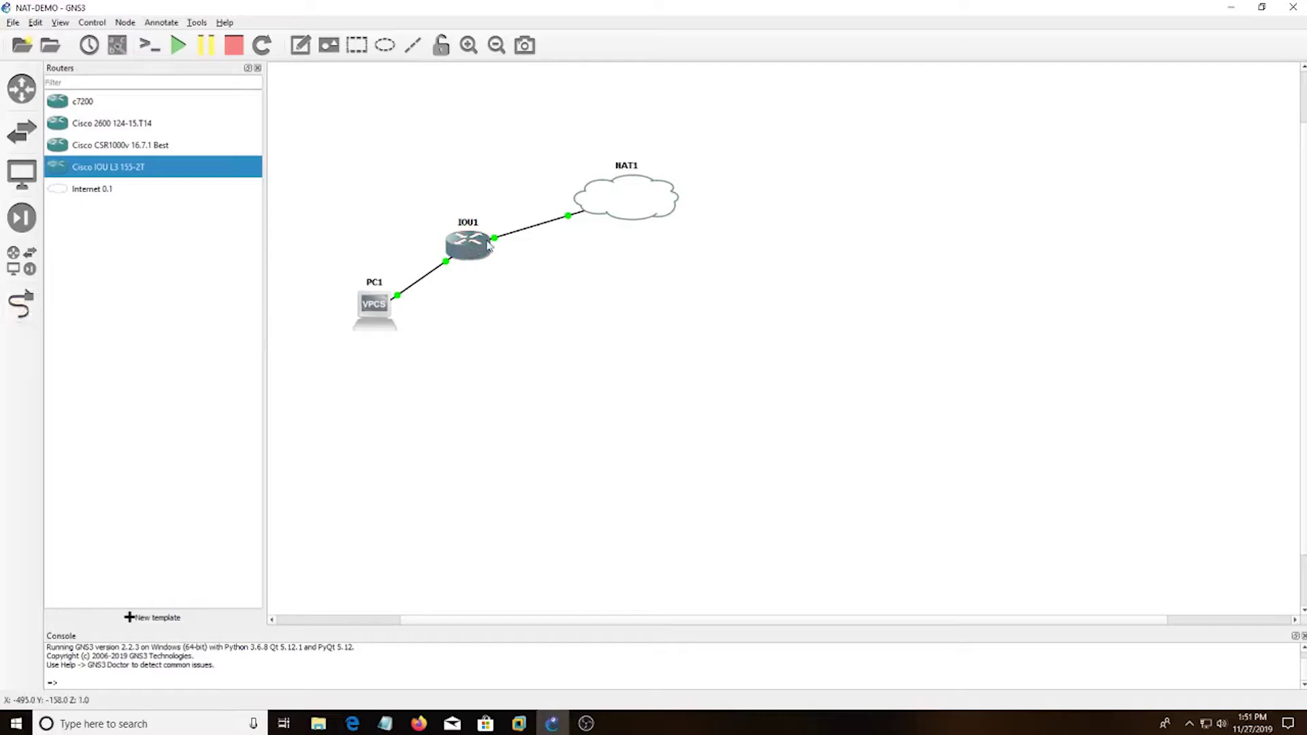
# Start IOU1, then open a PC1 console tab in Solar-PuTTY showing the PC1> prompt.
pyautogui.rightClick(499, 236)
pyautogui.rightClick(468, 242)
pyautogui.click(499, 282)
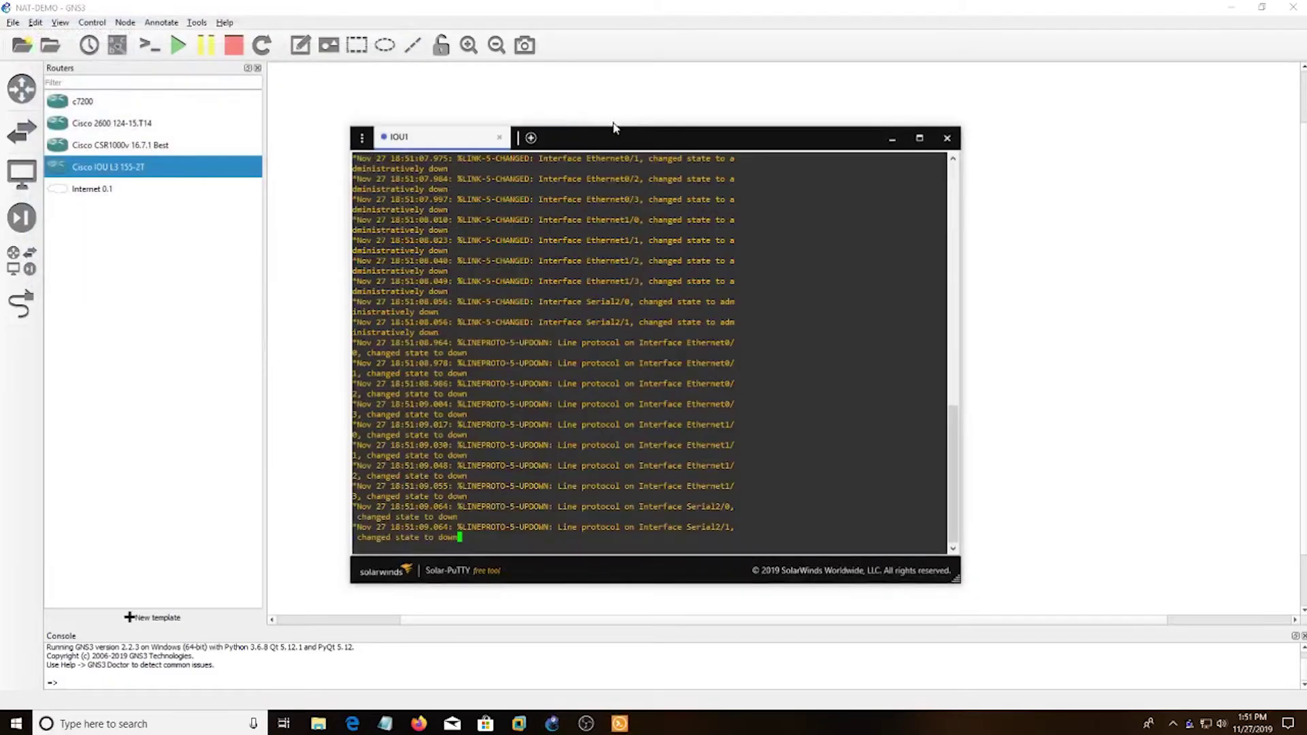
pyautogui.hotkey('alt', 'Tab')
pyautogui.rightClick(375, 308)
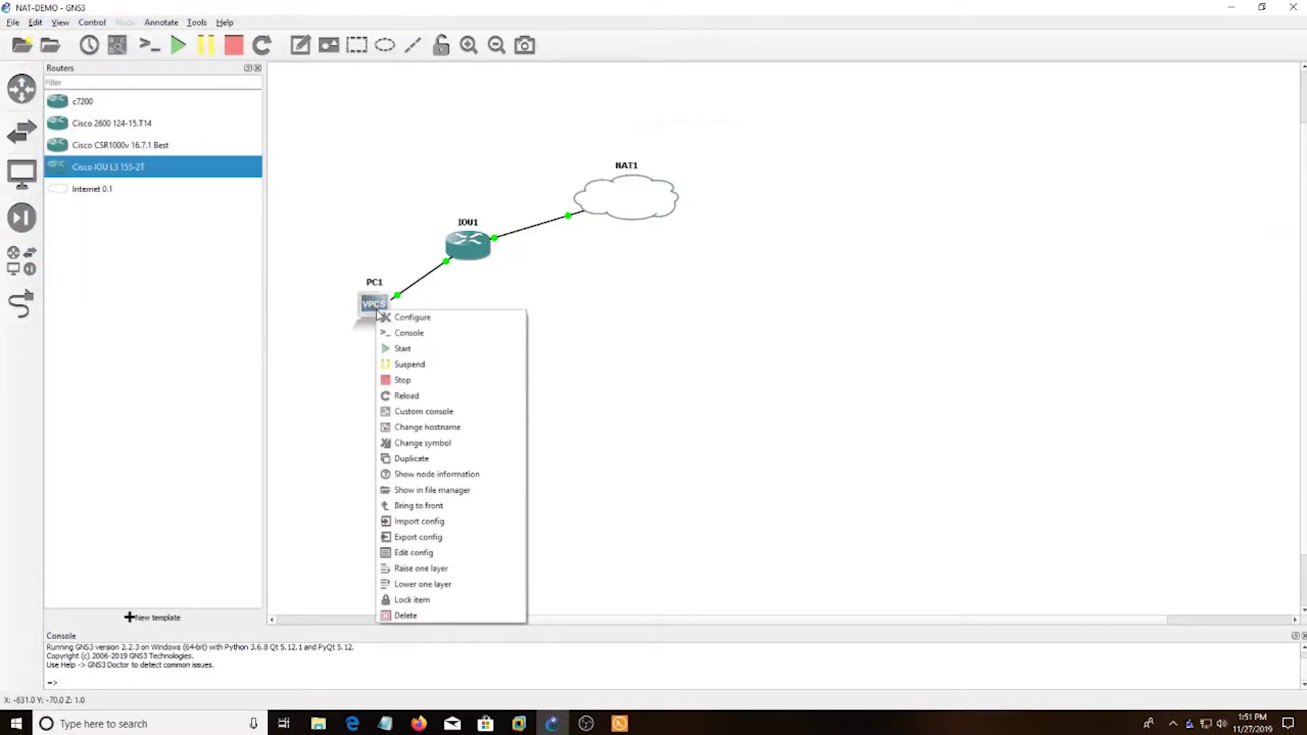
pyautogui.click(417, 333)
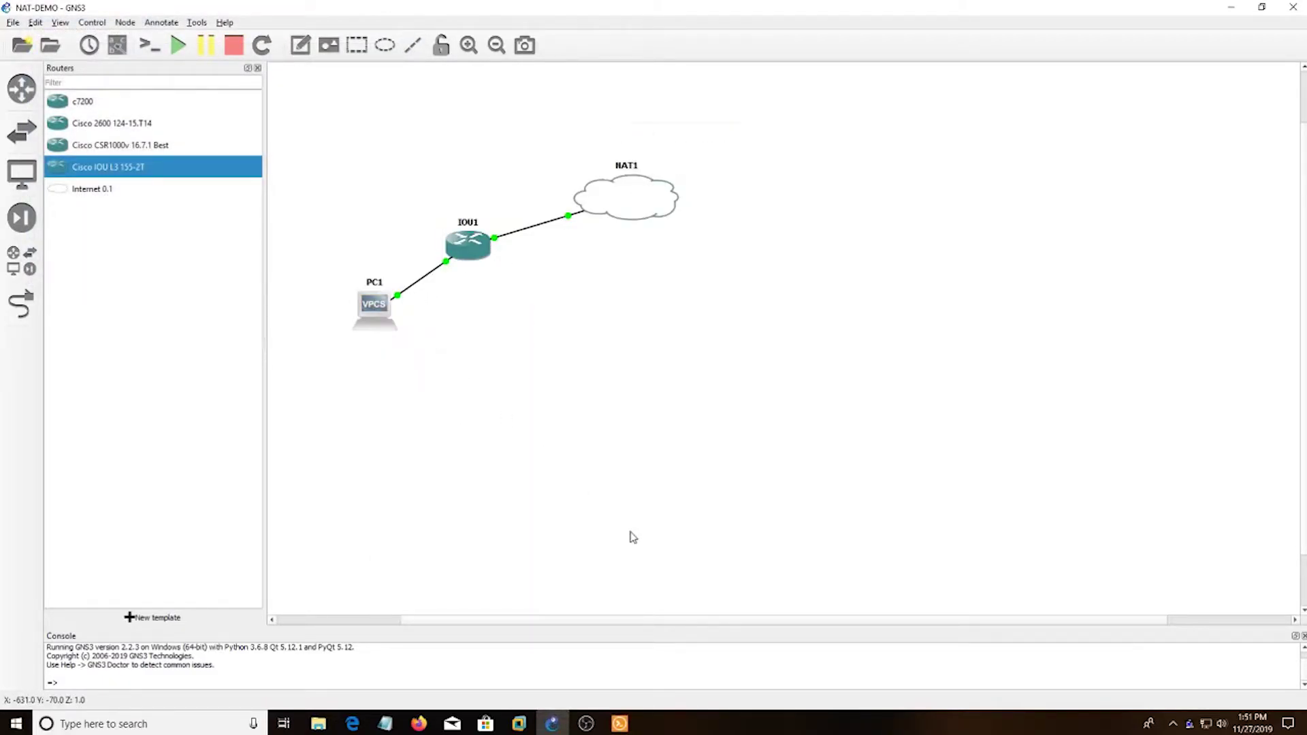
pyautogui.click(619, 724)
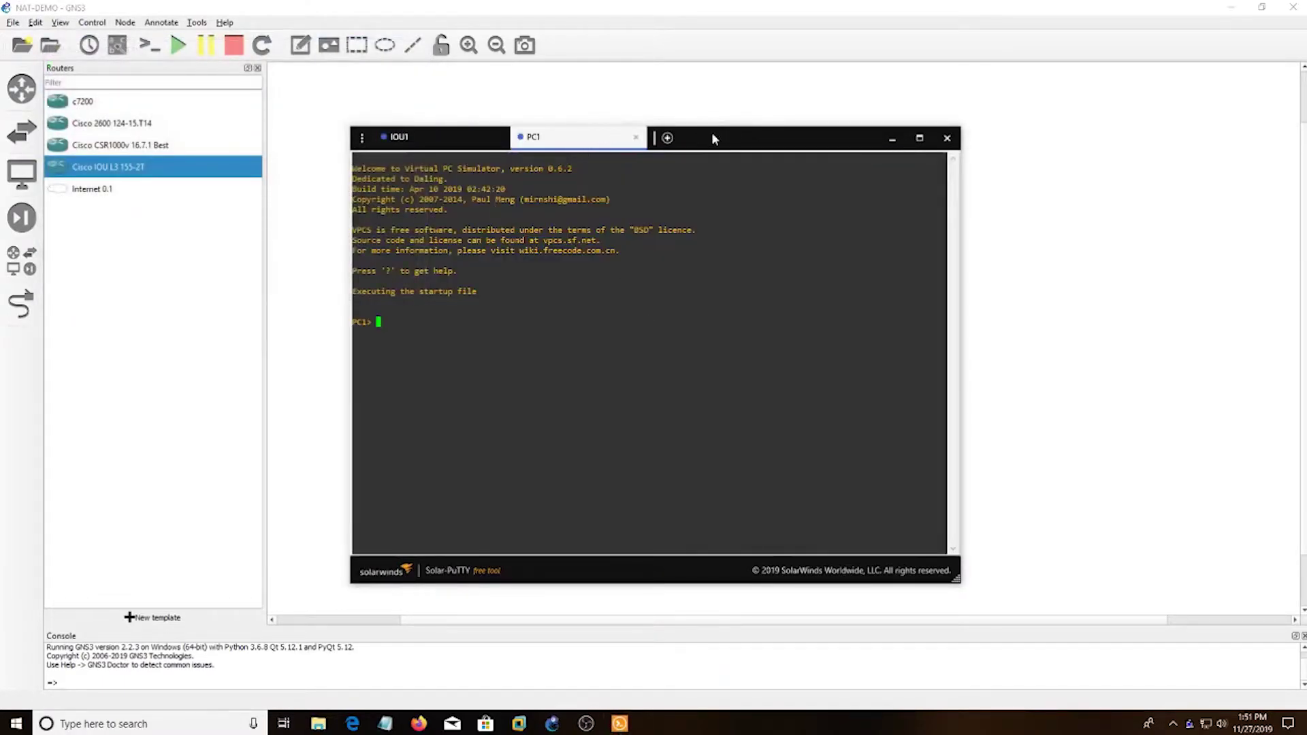
# Add a 192.168.1.5 note just under PC1.
pyautogui.moveTo(712, 133); pyautogui.dragTo(872, 178)
pyautogui.click(439, 381)
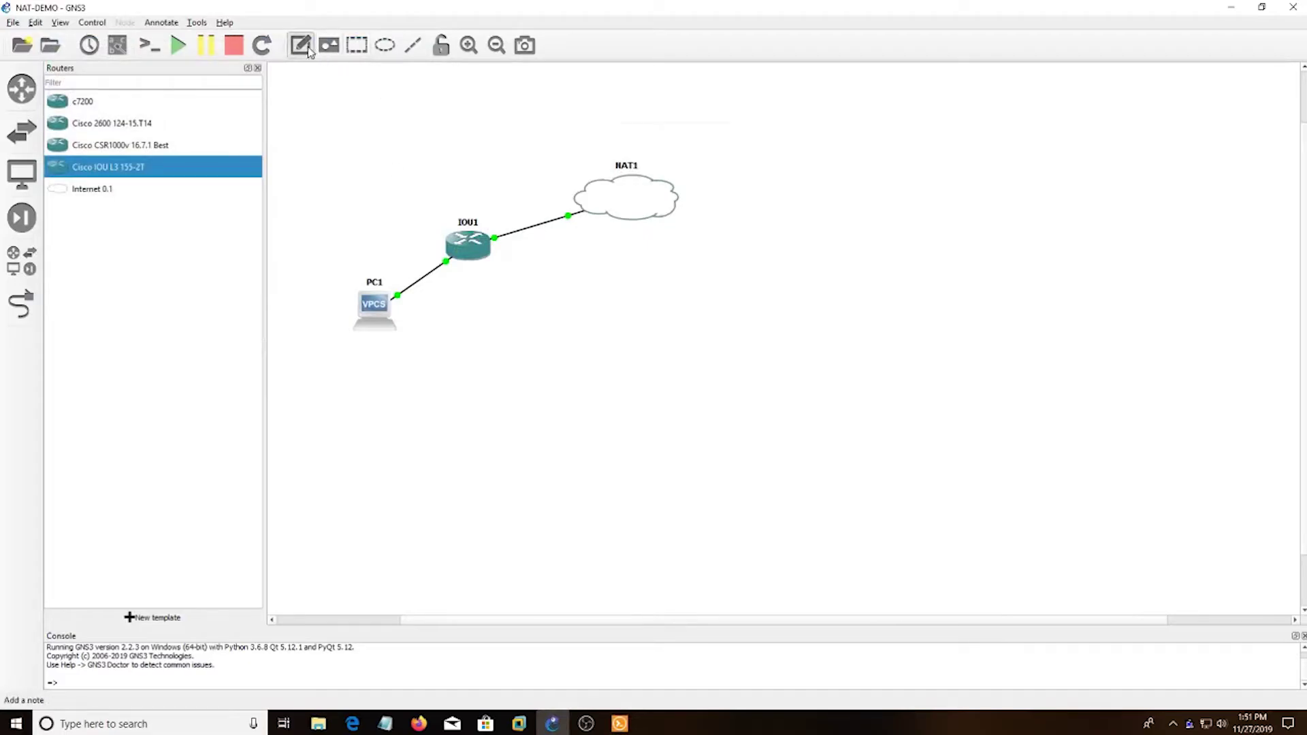
pyautogui.write('192.168.1.5')
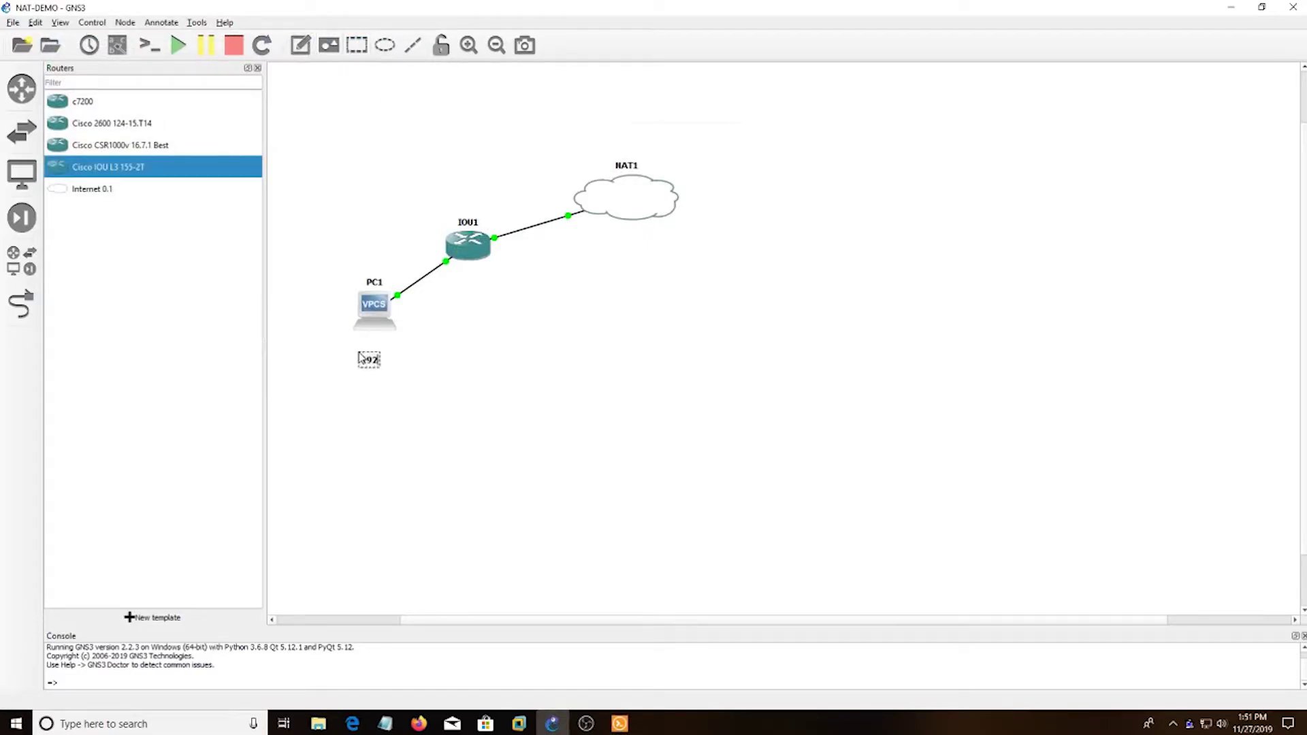
pyautogui.click(433, 358)
pyautogui.moveTo(381, 359)
pyautogui.mouseDown()
pyautogui.moveTo(341, 334)
pyautogui.moveTo(375, 340)
pyautogui.mouseUp()
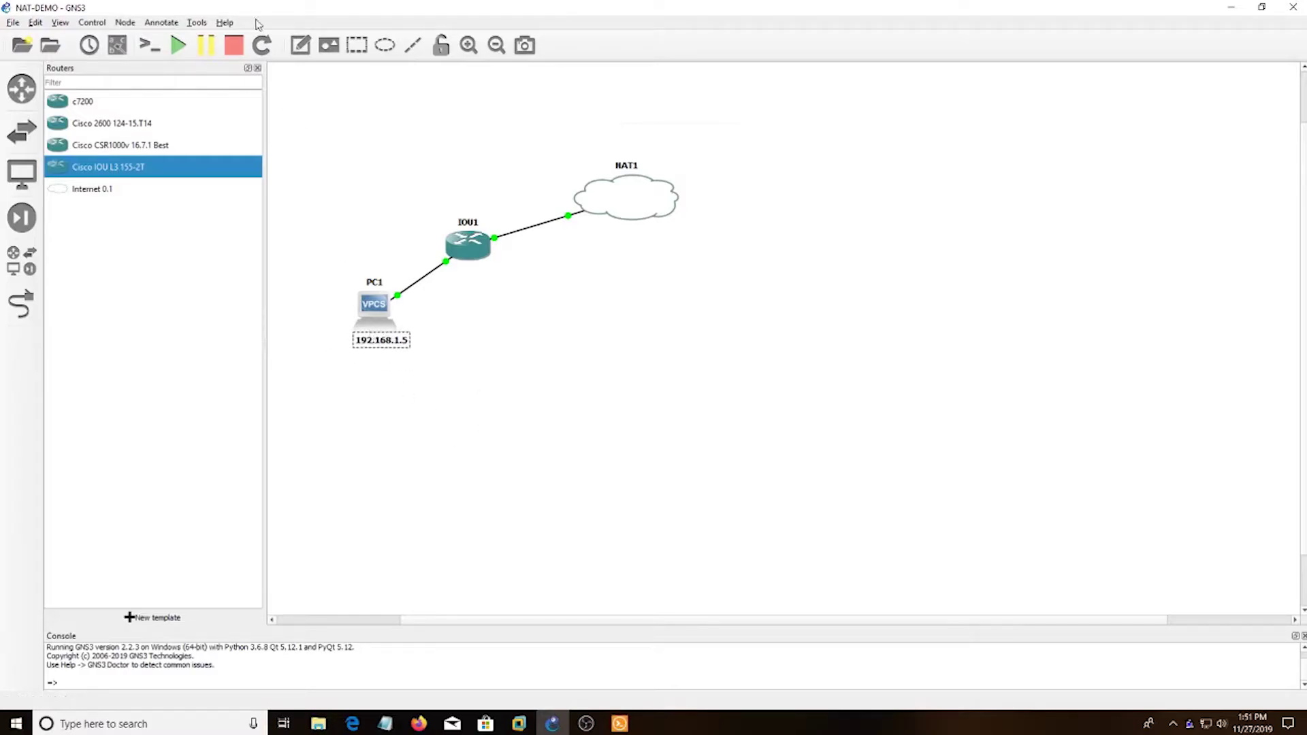
# Add a 192.168.1.1 note under IOU1.
pyautogui.click(301, 45)
pyautogui.click(461, 274)
pyautogui.write('192.168.1.1')
pyautogui.click(520, 315)
pyautogui.moveTo(487, 281); pyautogui.dragTo(464, 280)
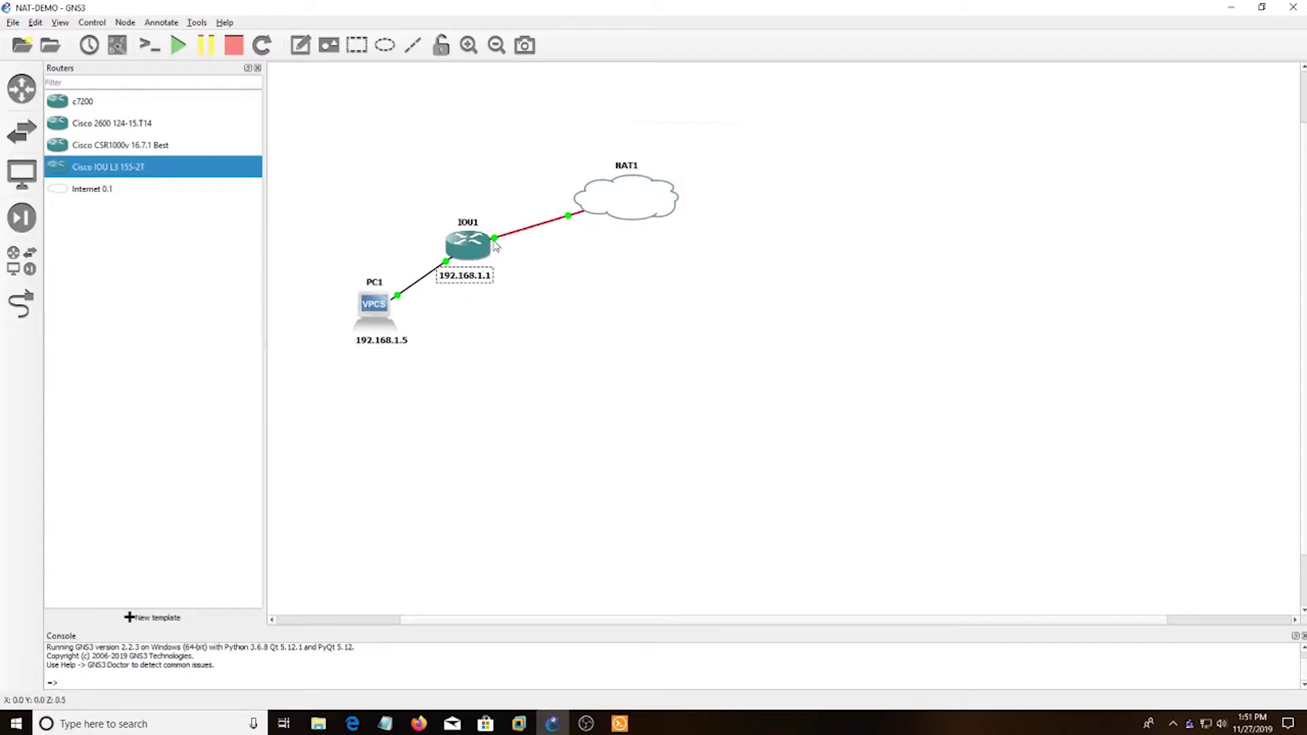
# Add a dhcp note beside IOU1's link toward NAT1.
pyautogui.click(300, 45)
pyautogui.click(488, 221)
pyautogui.write('dhcp')
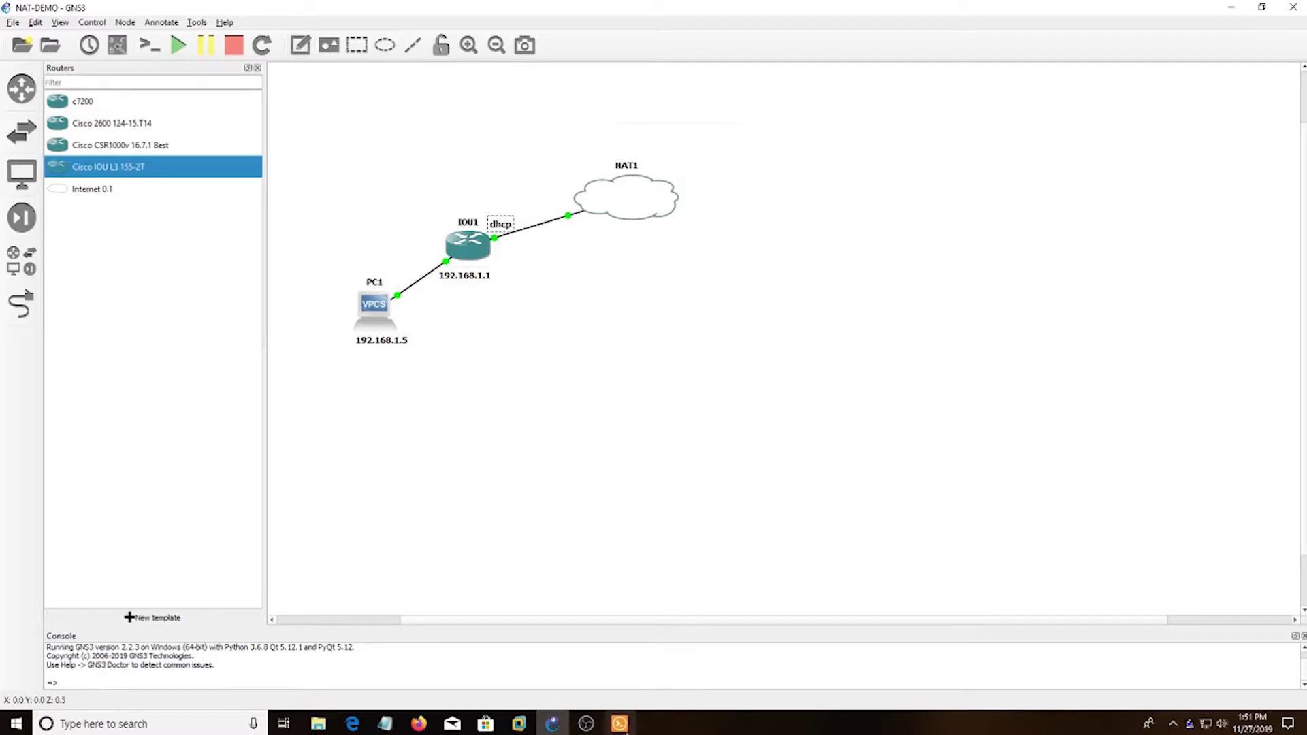
# Run 'ip 192.168.1.5/24 192.168.1.1' in the PC1 console.
pyautogui.click(620, 724)
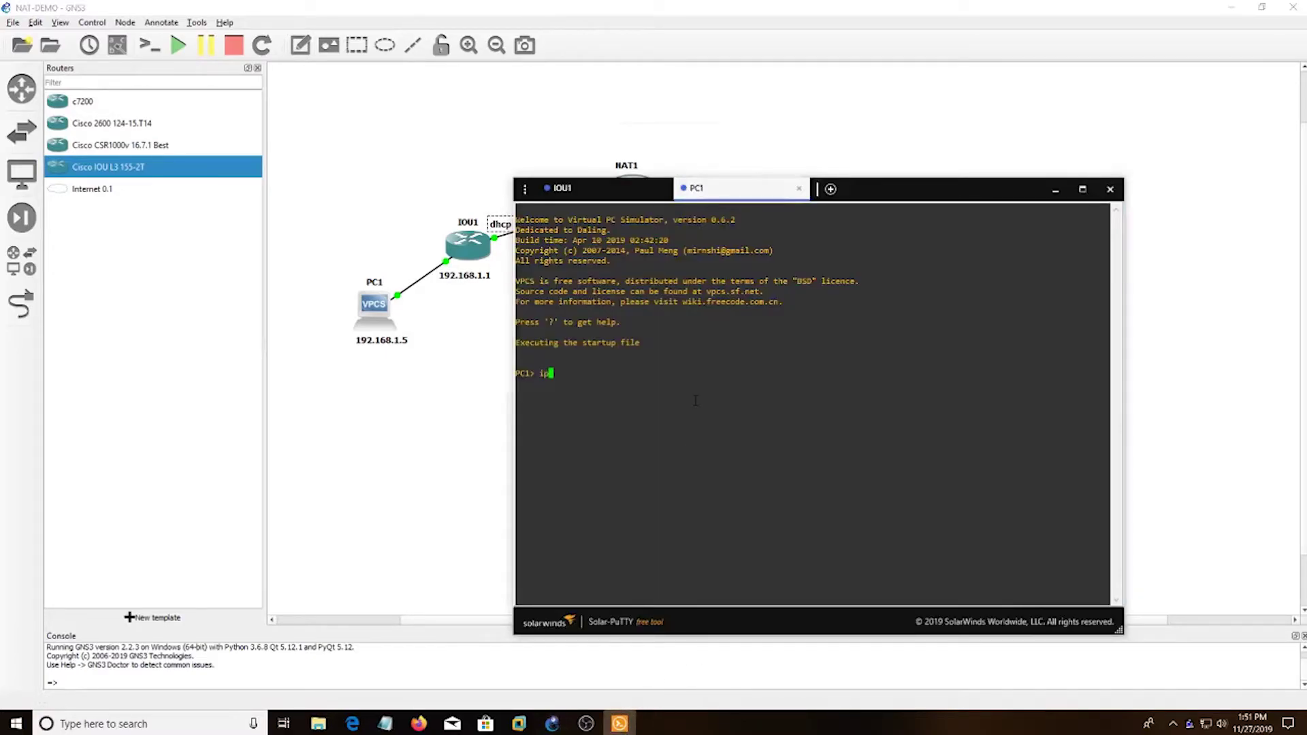
pyautogui.write('ip 192.168.1.5/24 192.168.1.1')
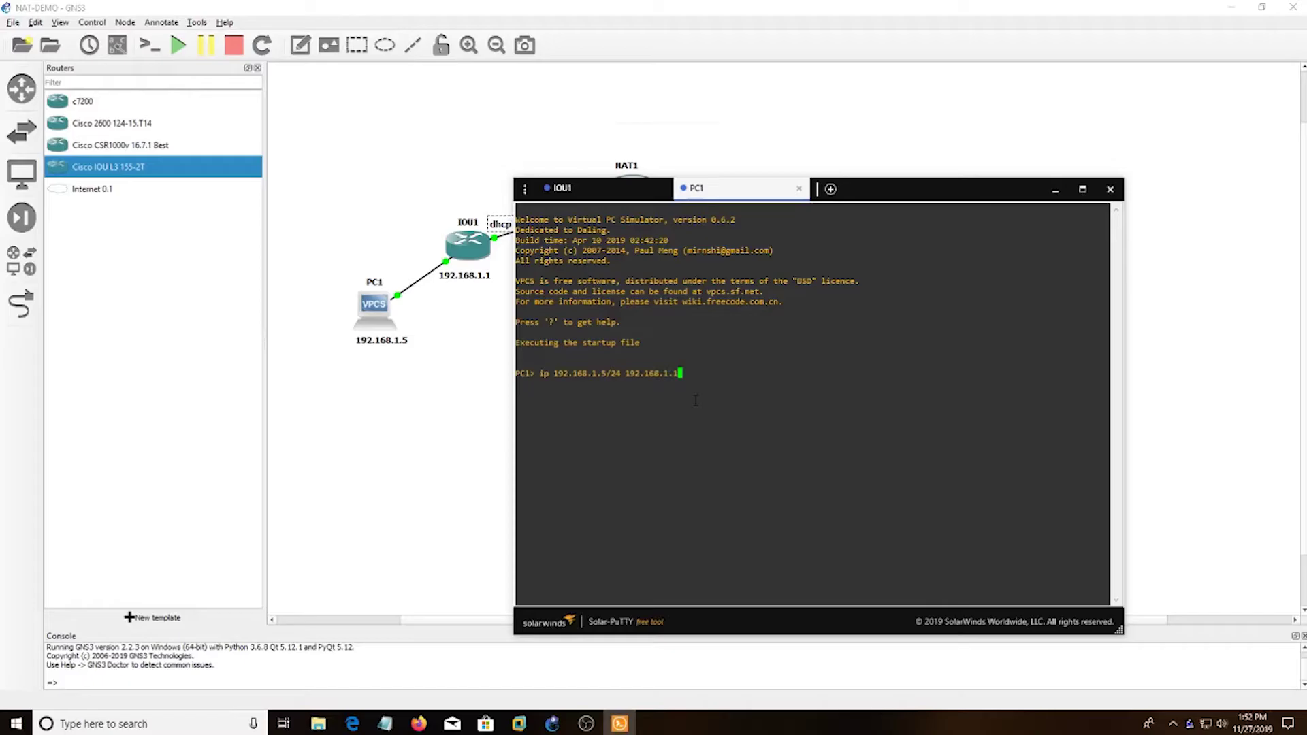
pyautogui.press('Return')
# In the IOU1 console, enter global configuration and select interface e0/0.
pyautogui.click(575, 190)
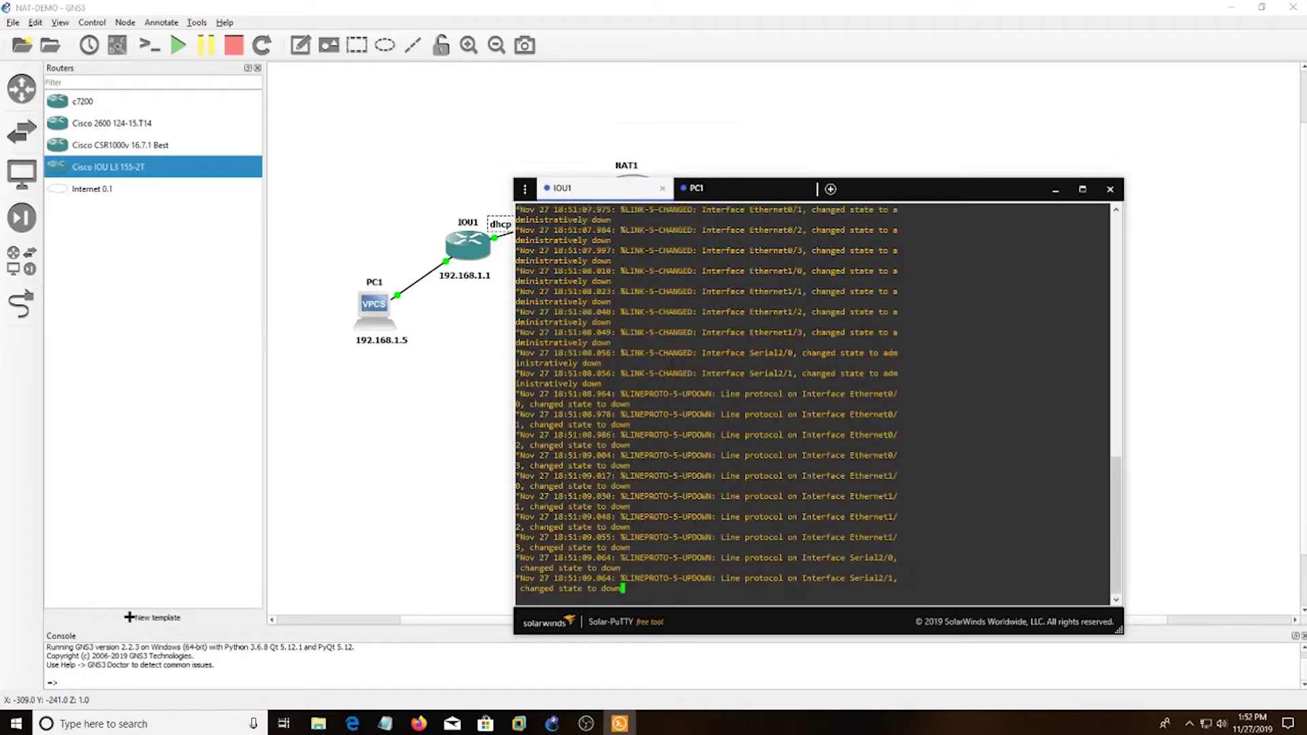
pyautogui.press('Return')
pyautogui.press('Return')
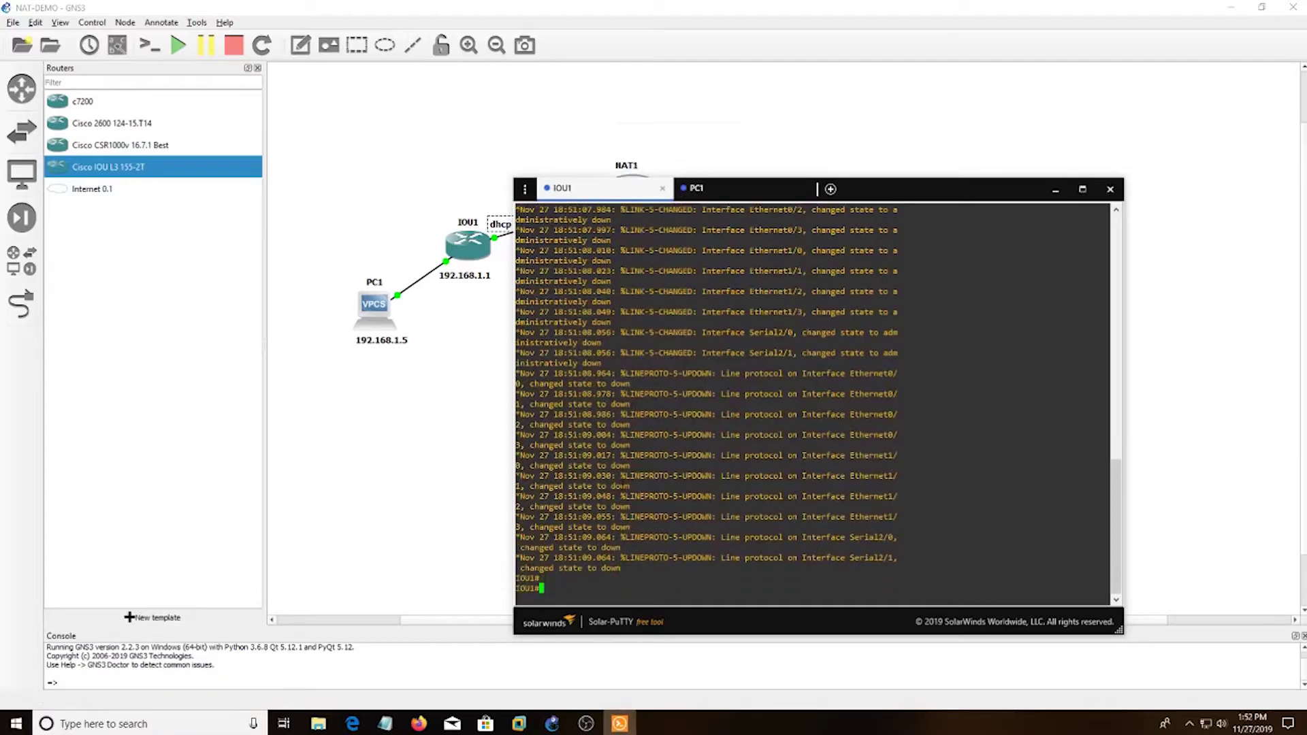
pyautogui.write('conf t')
pyautogui.press('Return')
pyautogui.write('inter')
pyautogui.press('Tab')
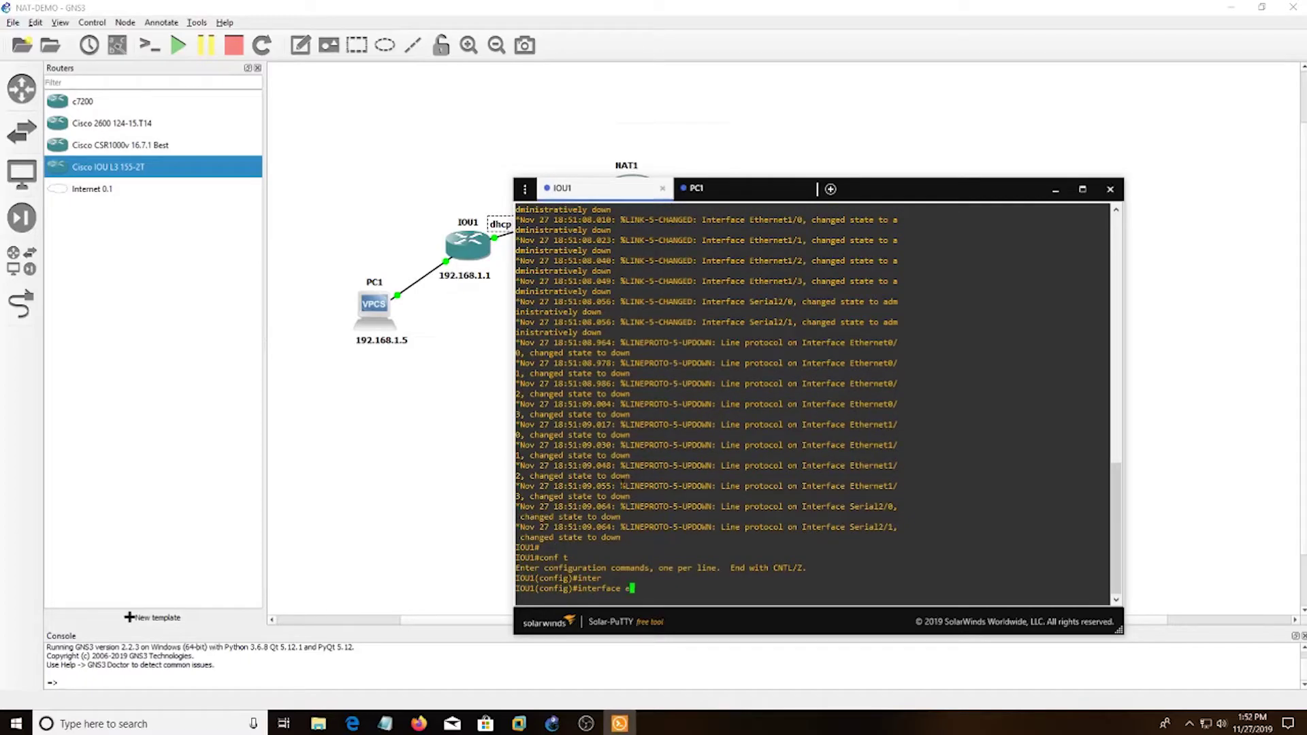
pyautogui.write('e0/0')
pyautogui.press('Return')
# Give e0/0 address 192.168.1.1 255.255.255.0, mark it NAT inside, no shut, and exit.
pyautogui.write('ip add')
pyautogui.press('Tab')
pyautogui.press('Tab')
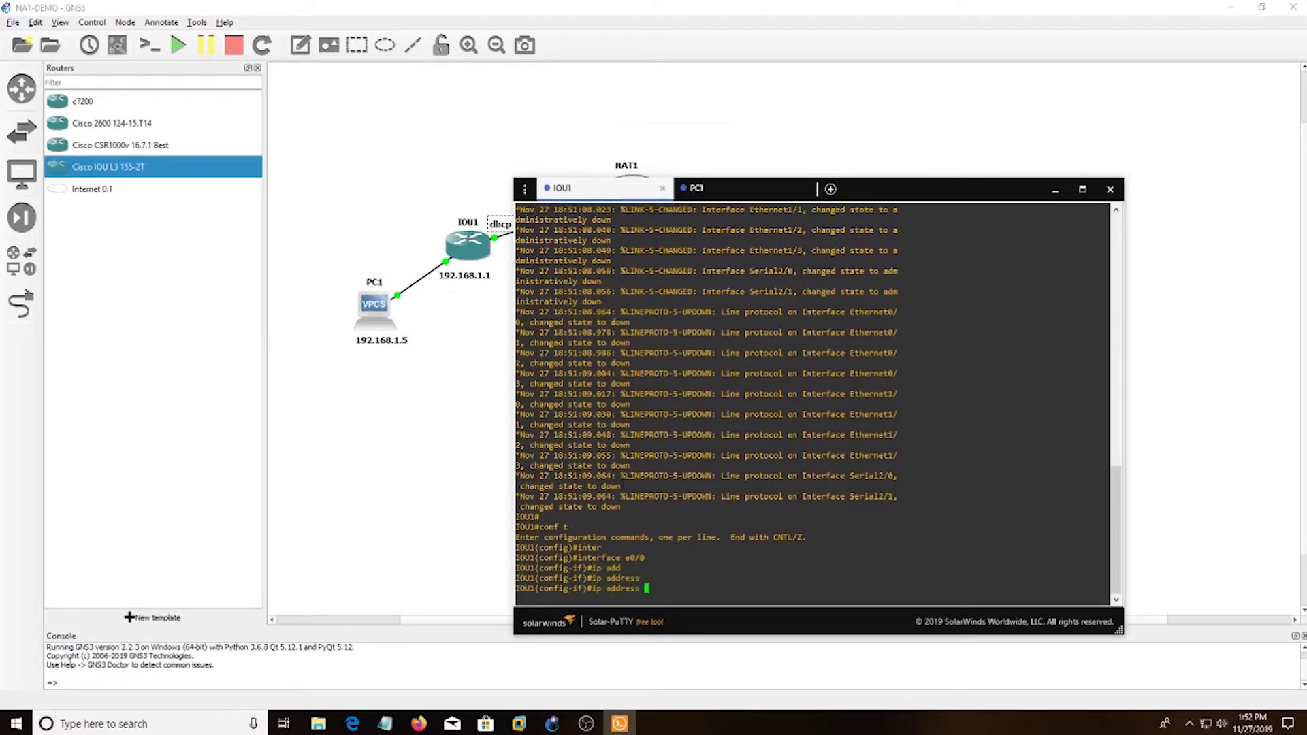
pyautogui.write('192.168.1.1 255.255.255.0')
pyautogui.press('Return')
pyautogui.write('ip nat ins')
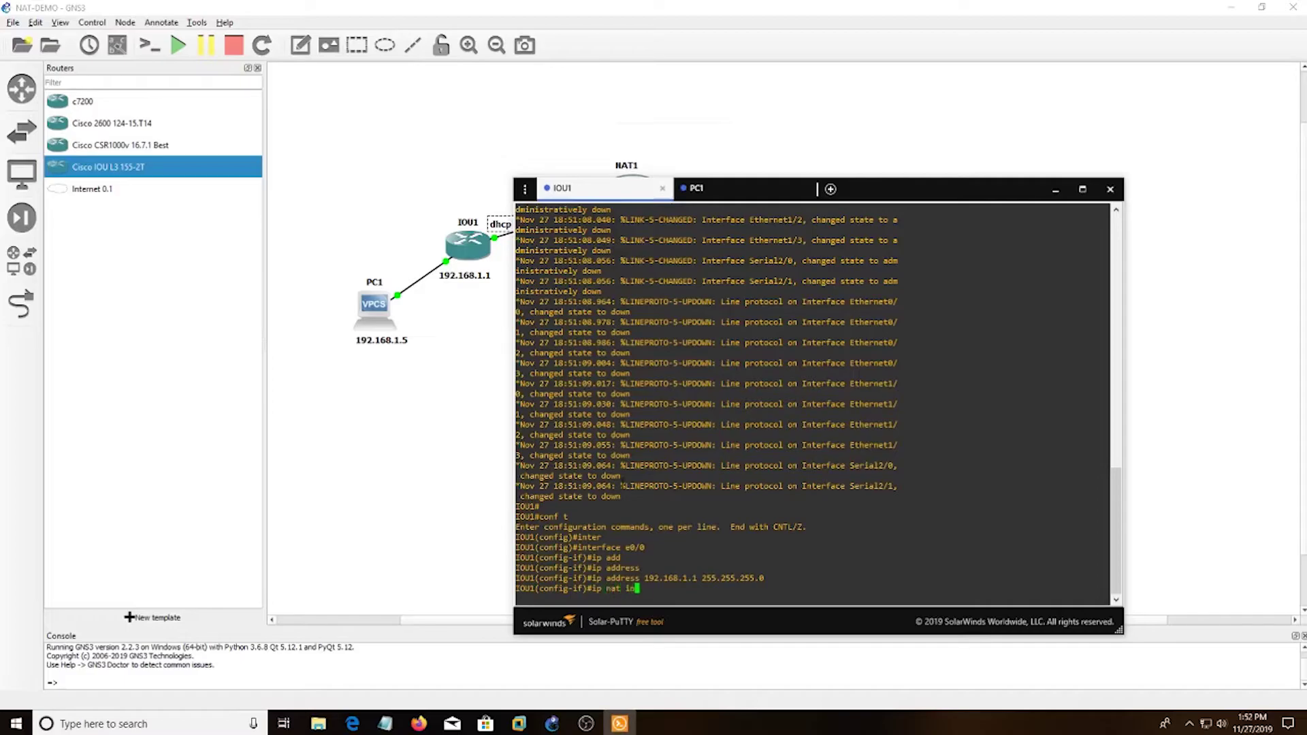
pyautogui.press('Tab')
pyautogui.press('Return')
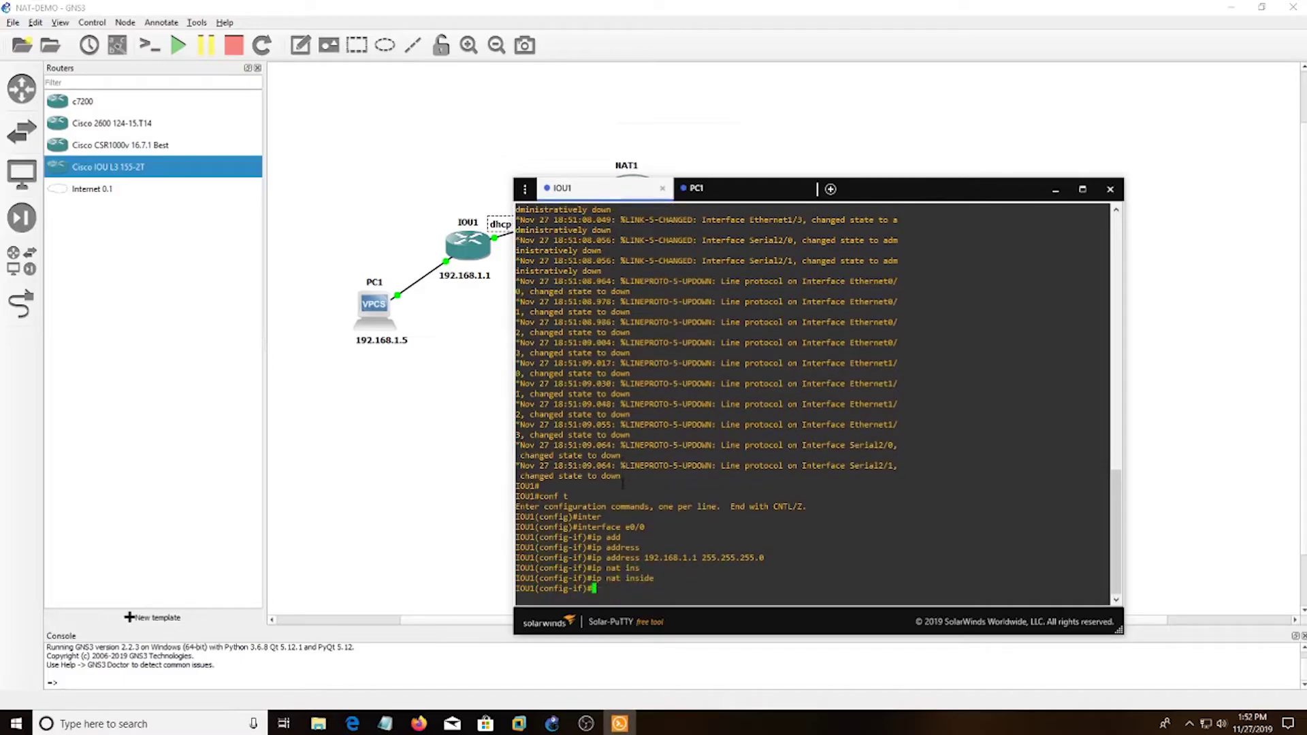
pyautogui.write('no shut')
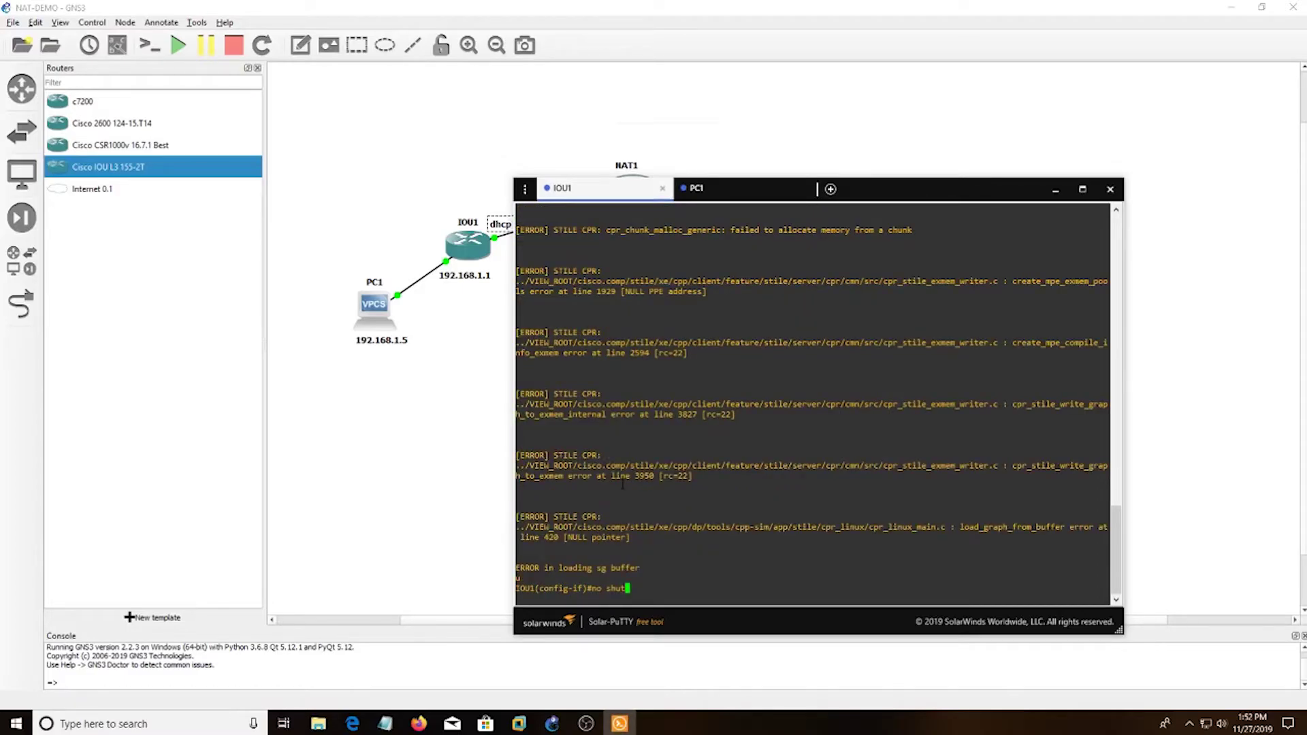
pyautogui.press('Return')
pyautogui.write('exi')
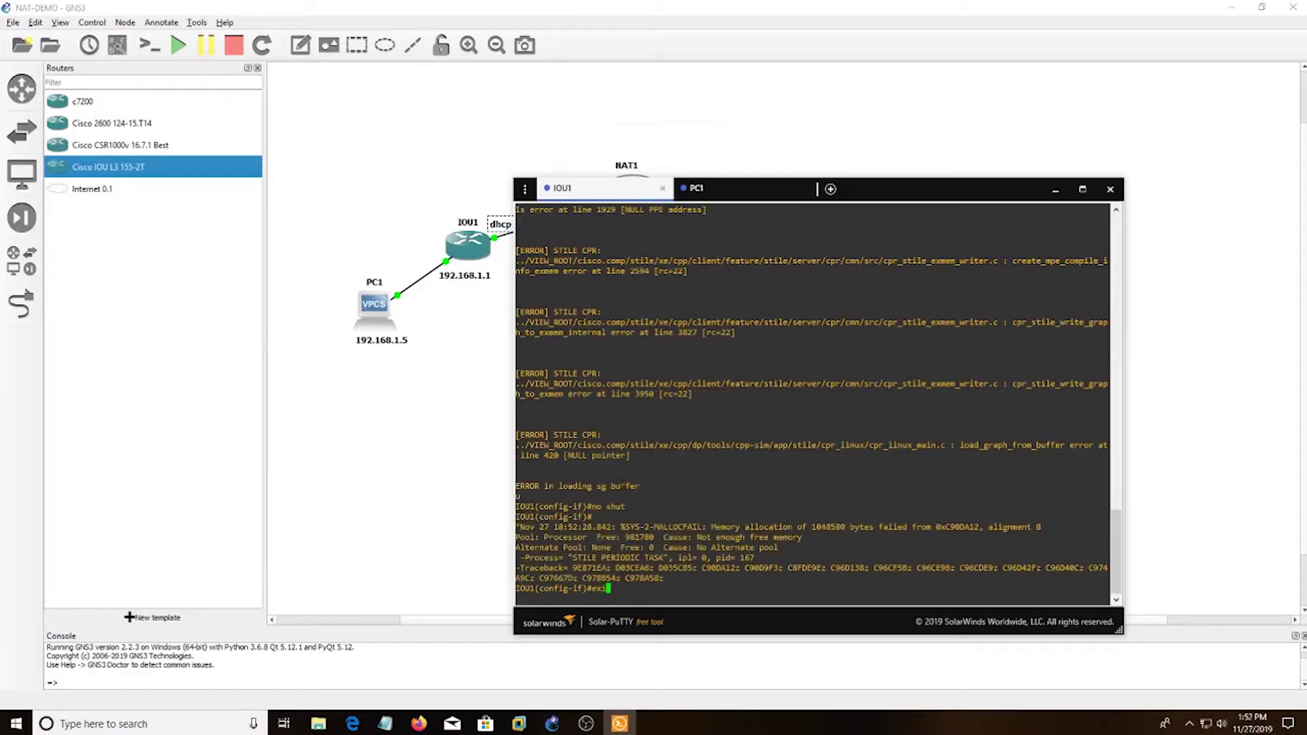
pyautogui.write('t')
pyautogui.press('Return')
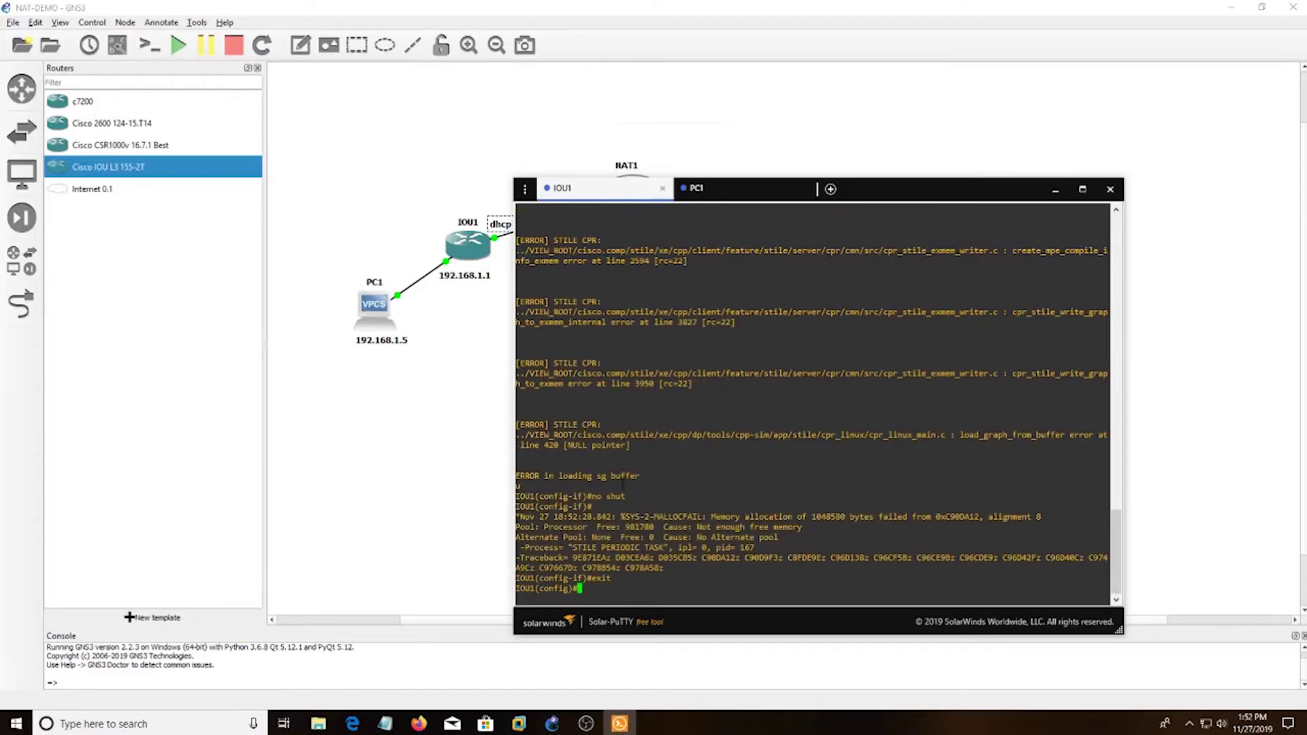
# Create access-list 9 permitting 192.168.1.0 0.0.0.255 on IOU1.
pyautogui.write('acc')
pyautogui.press('Tab')
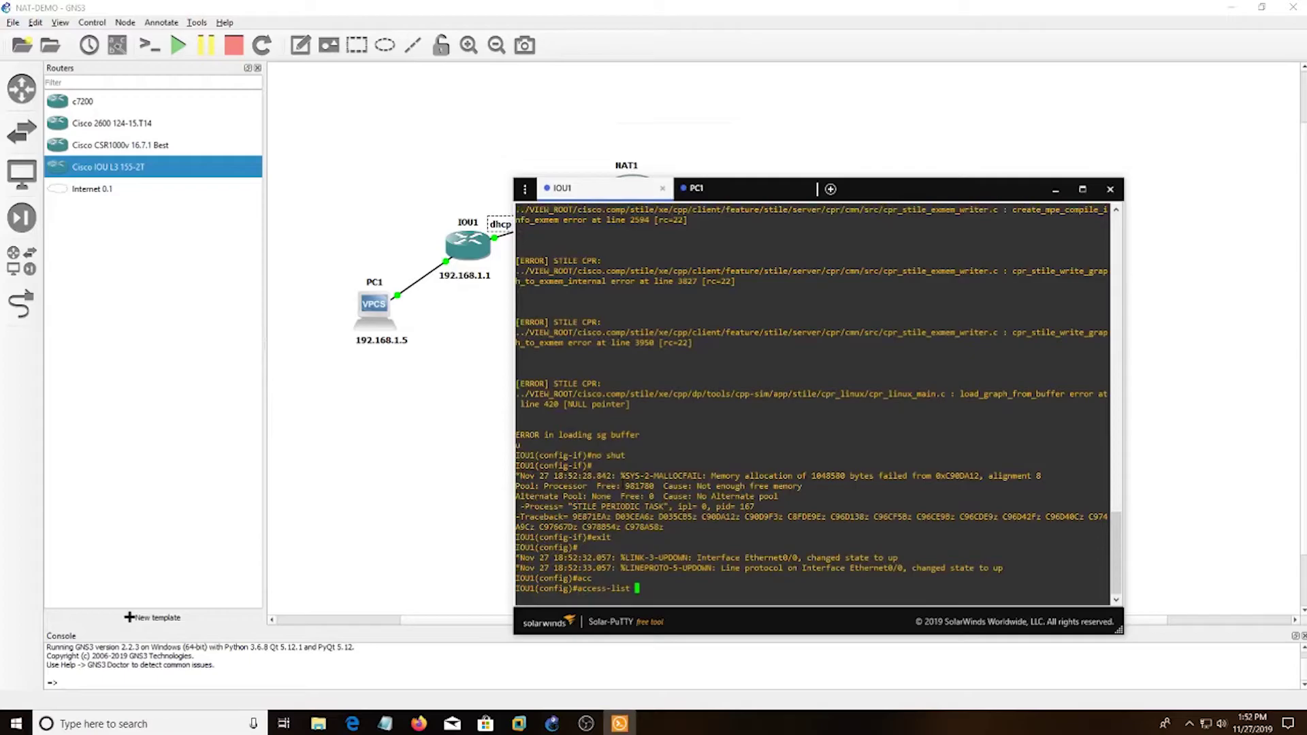
pyautogui.write('9 per')
pyautogui.press('Tab')
pyautogui.write('192.1')
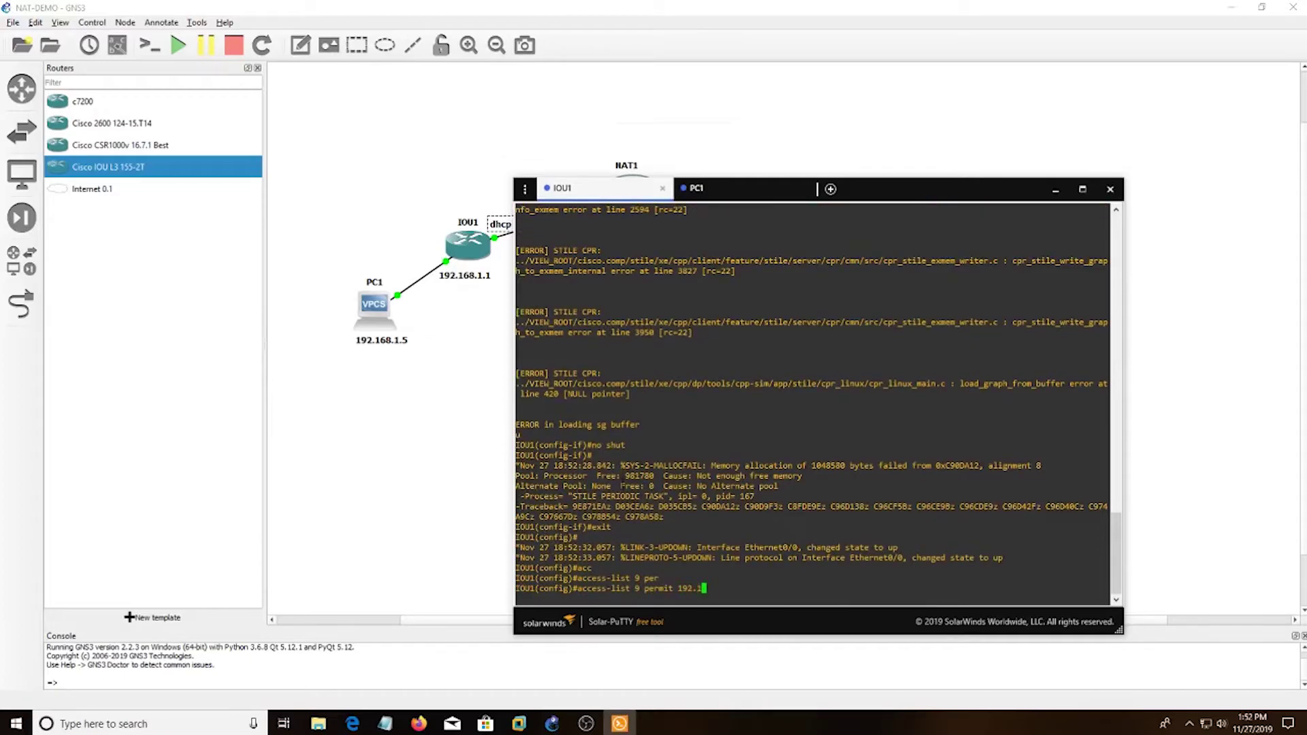
pyautogui.write('68.1.0 0.0.0.255')
pyautogui.press('Return')
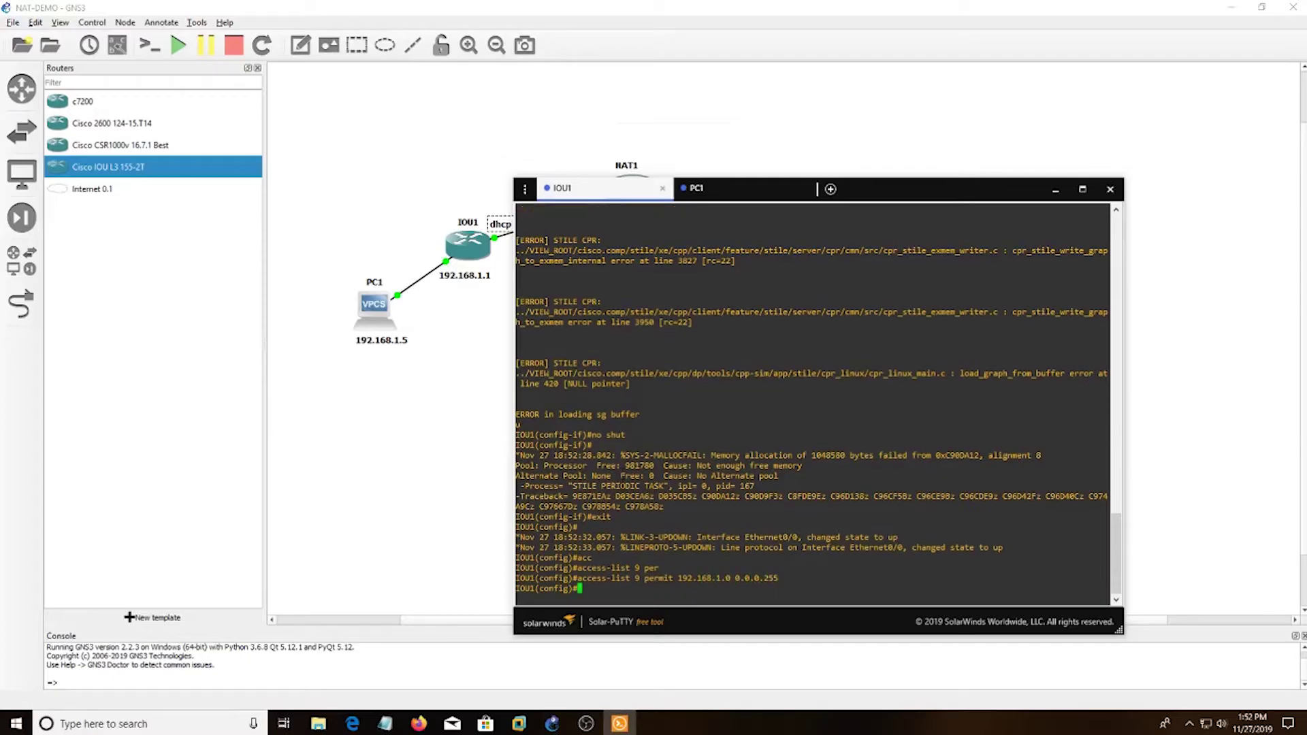
# Add 'ip nat inside source list 9 interface ethernet 1/1 overload' on IOU1.
pyautogui.write('ip nat')
pyautogui.press('Tab')
pyautogui.write('sou')
pyautogui.press('Tab')
pyautogui.write('li')
pyautogui.press('Tab')
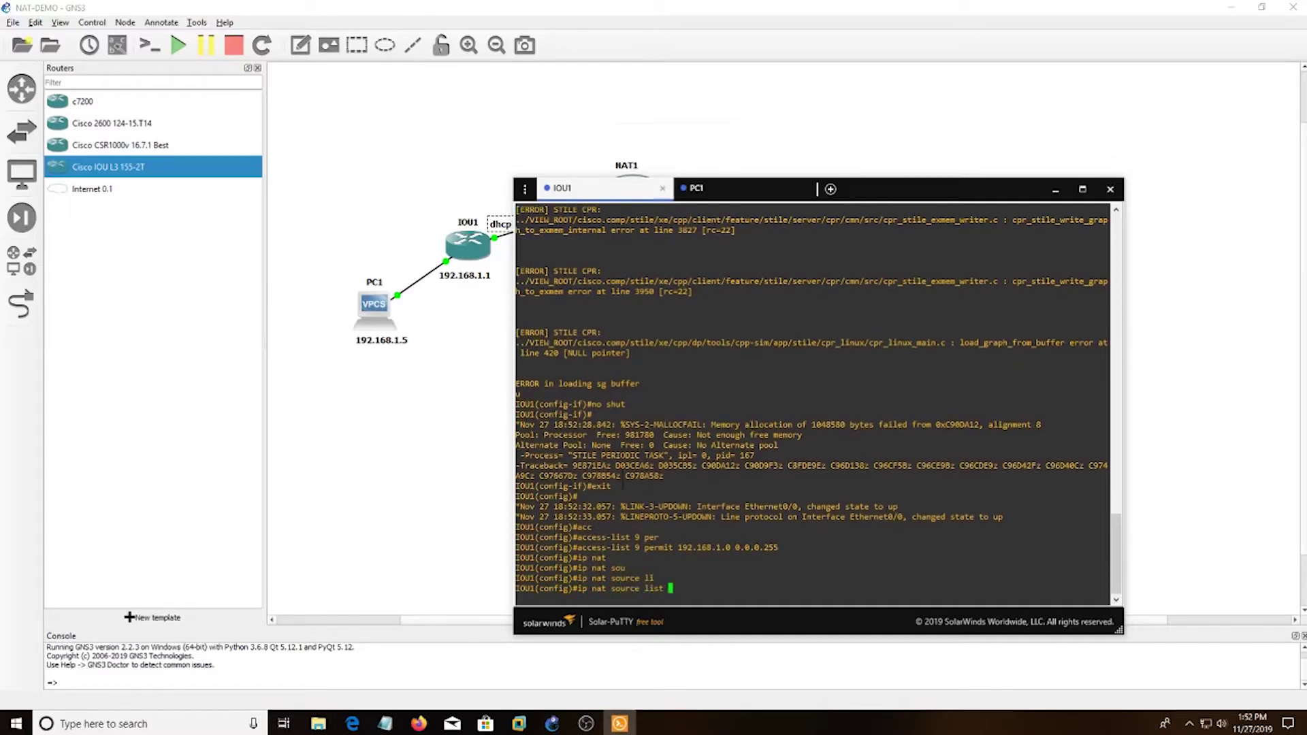
pyautogui.write('9 inter')
pyautogui.press('Tab')
pyautogui.write('e')
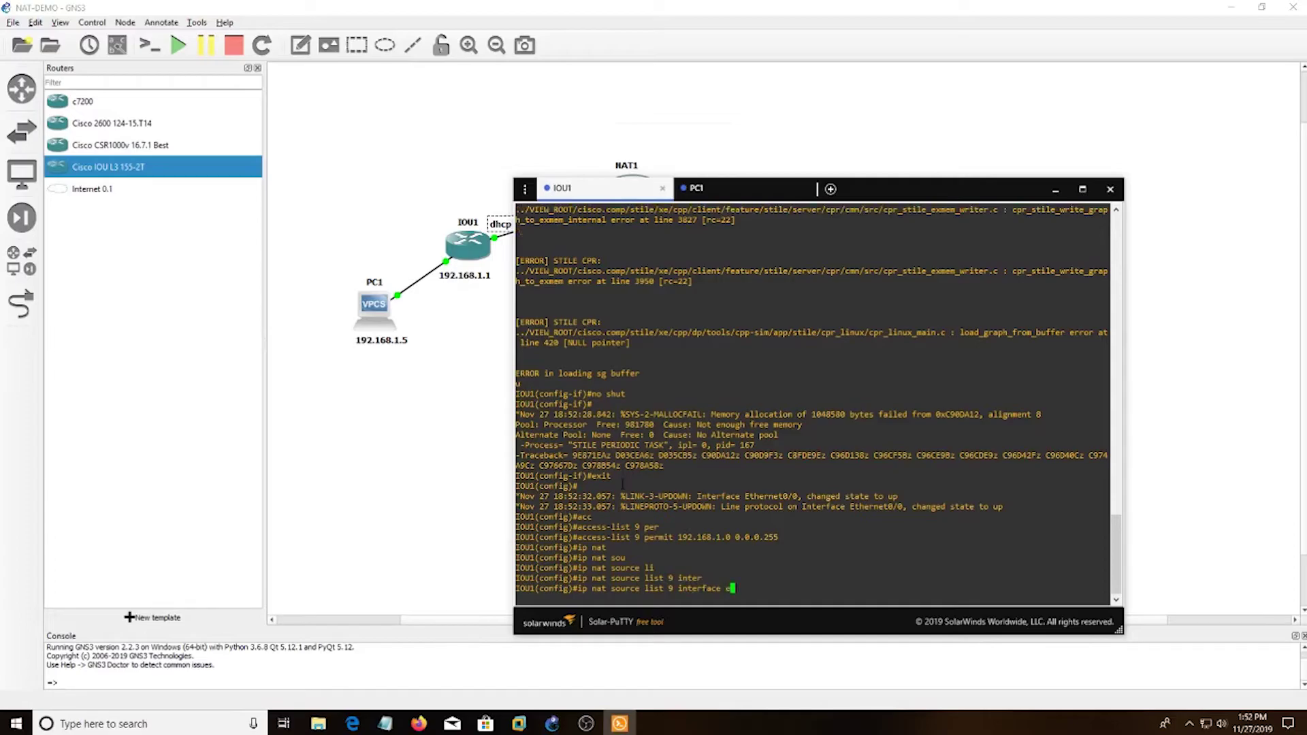
pyautogui.write('t')
pyautogui.press('Tab')
pyautogui.write('1/1 ')
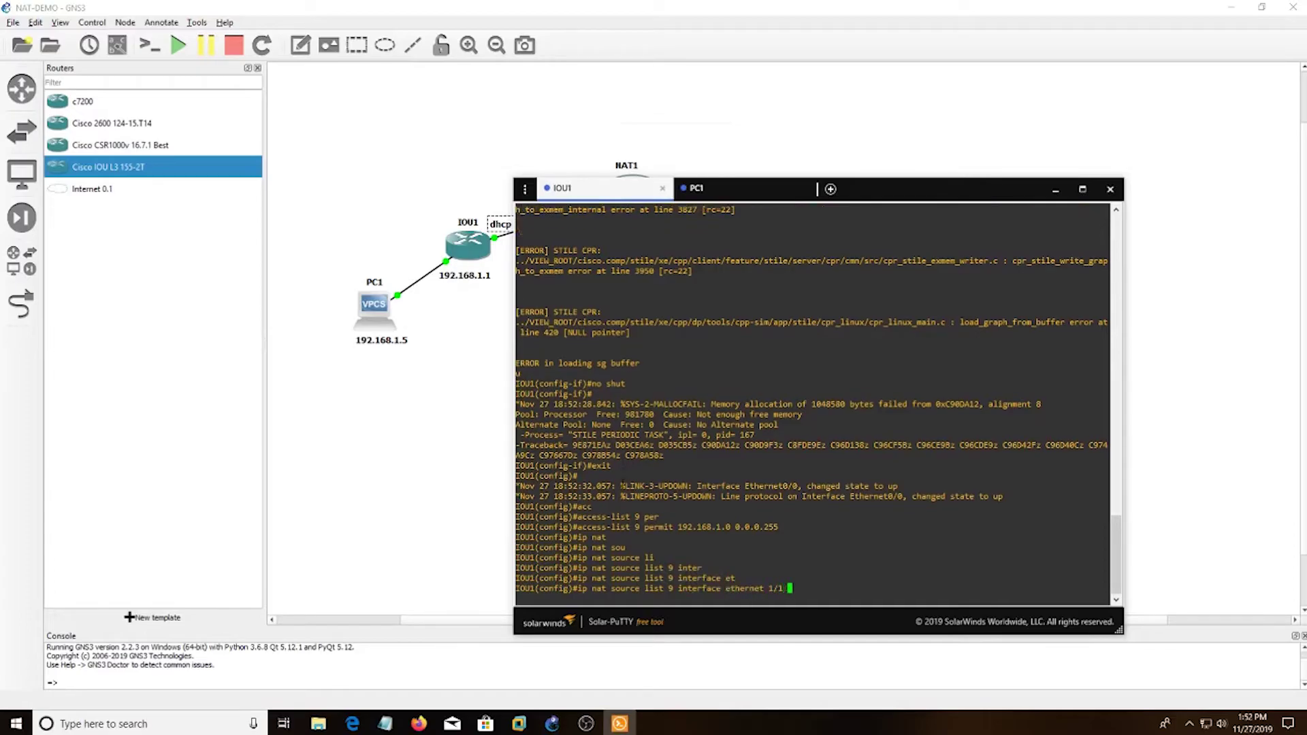
pyautogui.write('over')
pyautogui.press('Tab')
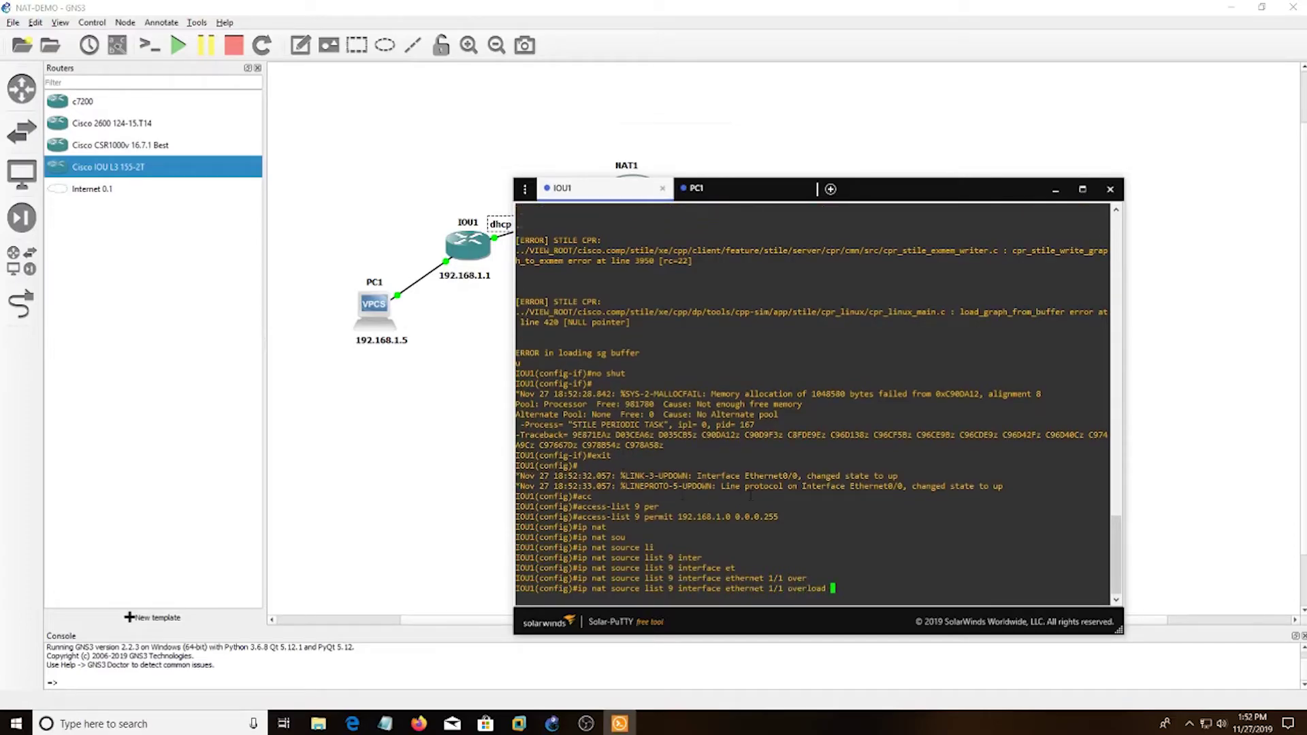
pyautogui.press('Return')
# Select interface e1/1 and set it to 'ip address dhcp'.
pyautogui.write('inter')
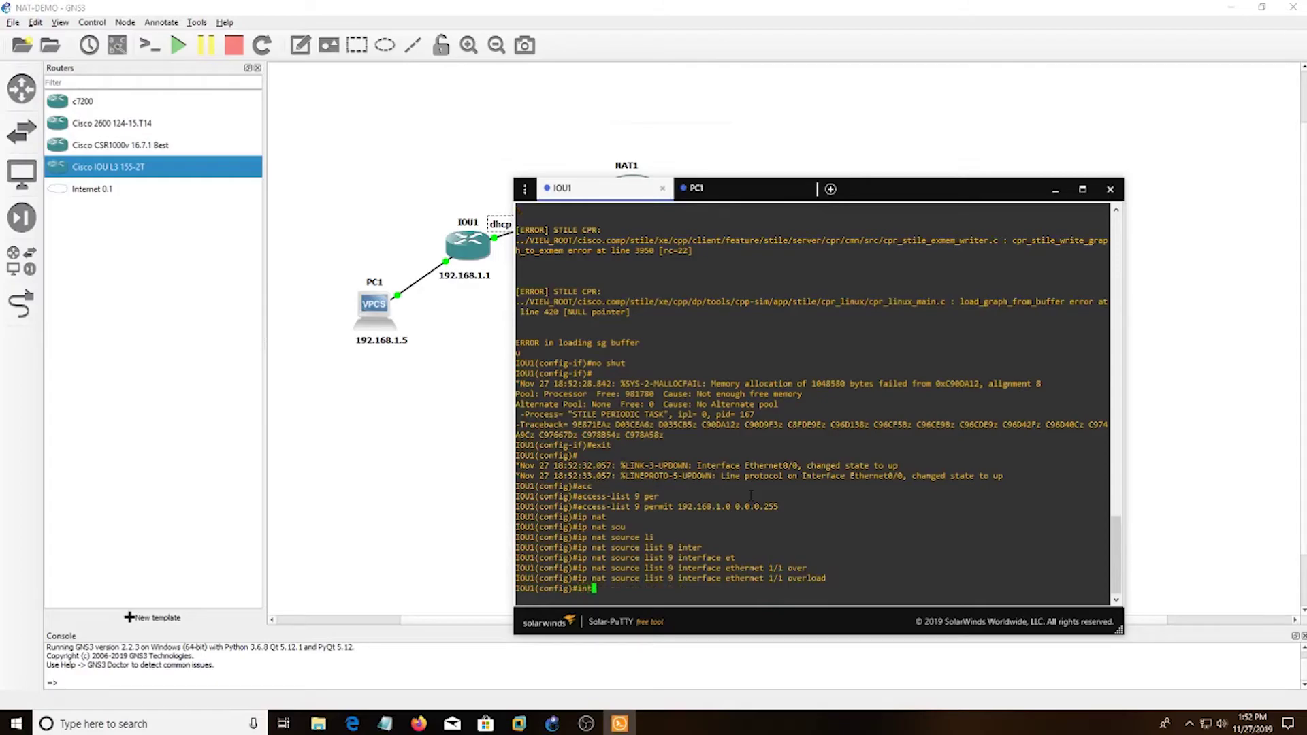
pyautogui.press('Tab')
pyautogui.write('e1/1')
pyautogui.press('Return')
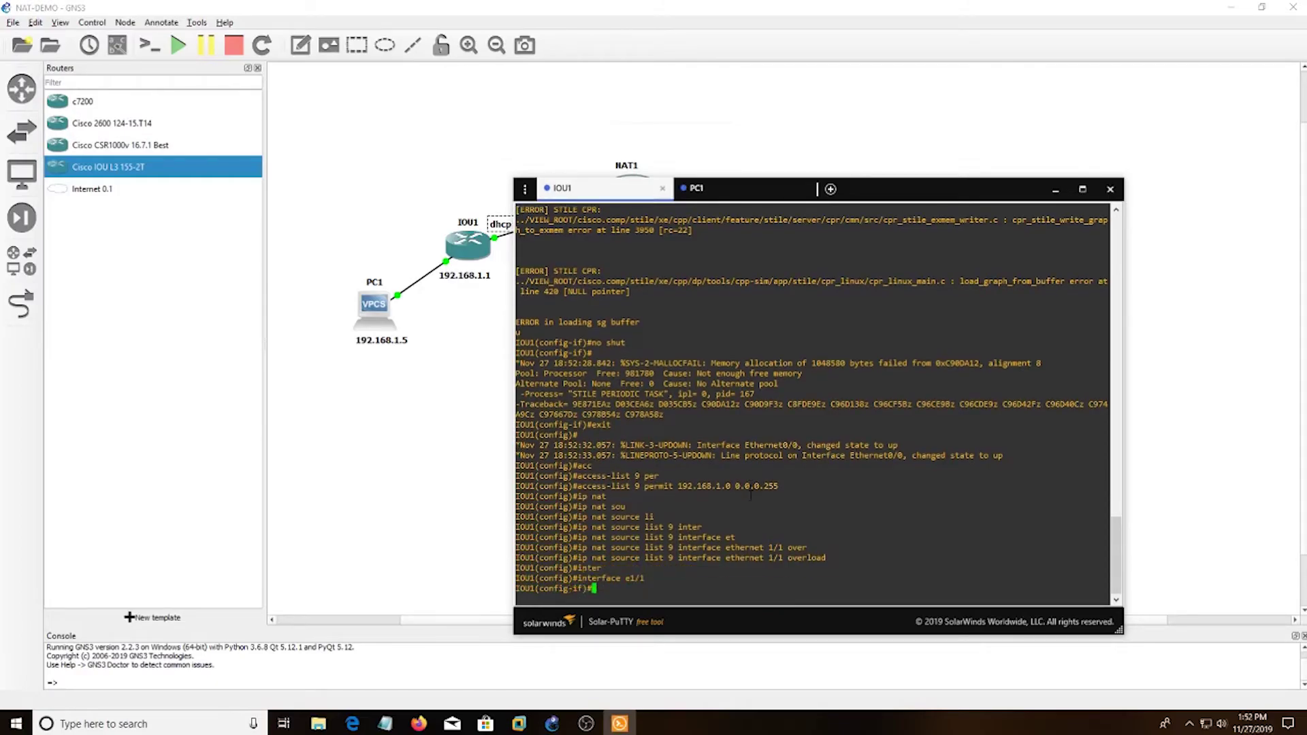
pyautogui.write('ip ad')
pyautogui.press('Tab')
pyautogui.write('d')
pyautogui.press('Tab')
pyautogui.write('dh')
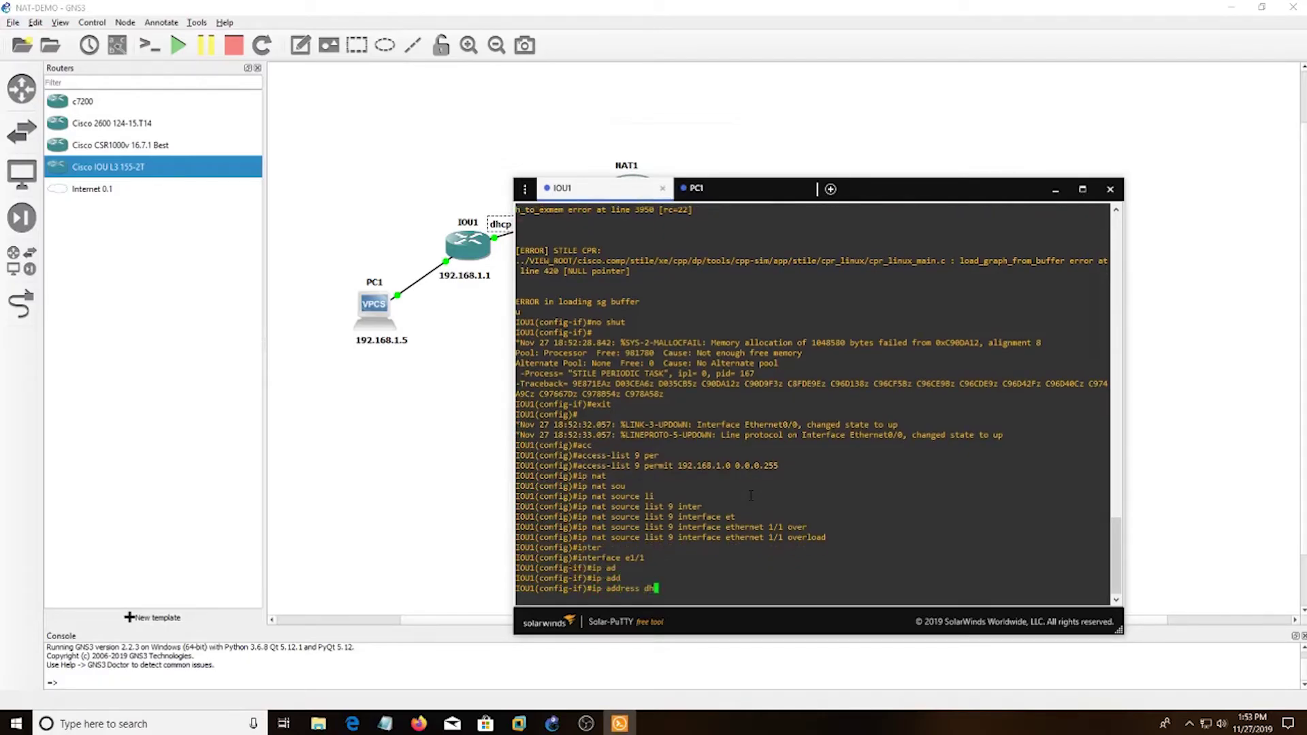
pyautogui.write('cp')
pyautogui.press('Return')
# Mark e1/1 as ip nat outside and bring it up with no shut.
pyautogui.write('ip nat out')
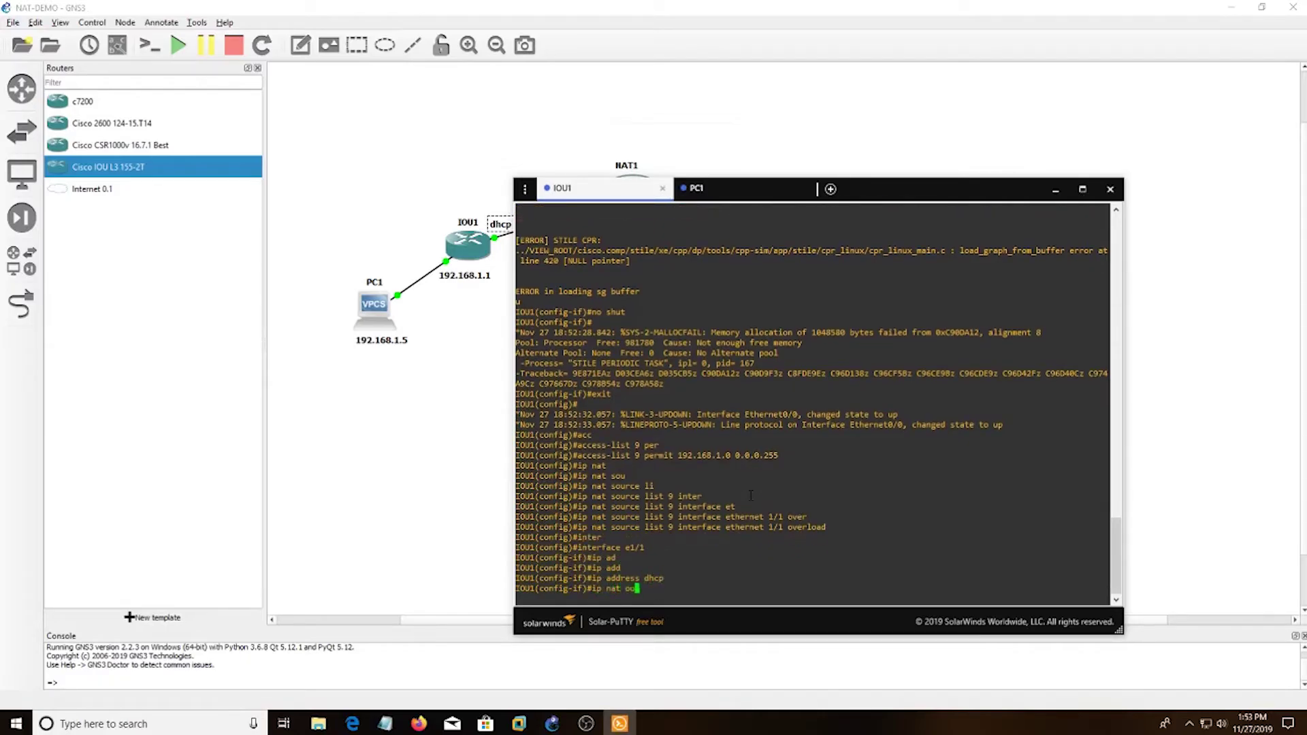
pyautogui.press('Tab')
pyautogui.press('Return')
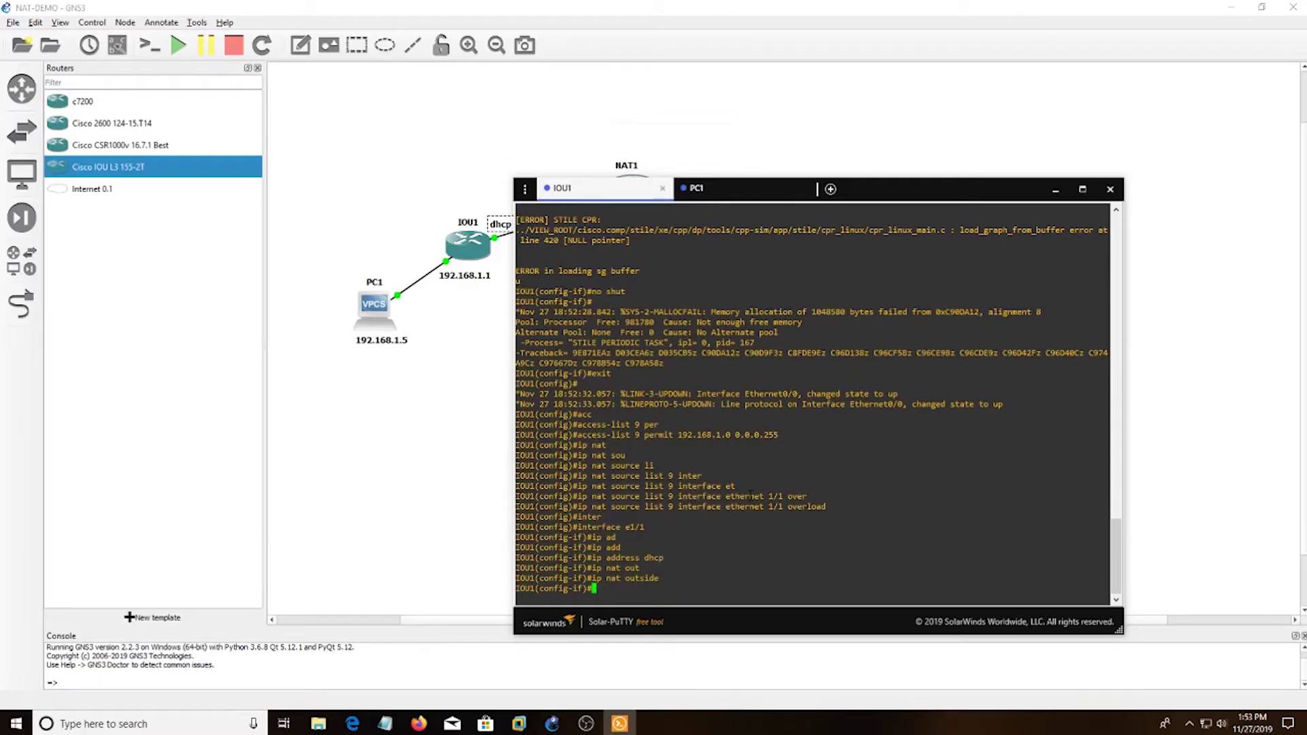
pyautogui.write('no shut')
pyautogui.press('Return')
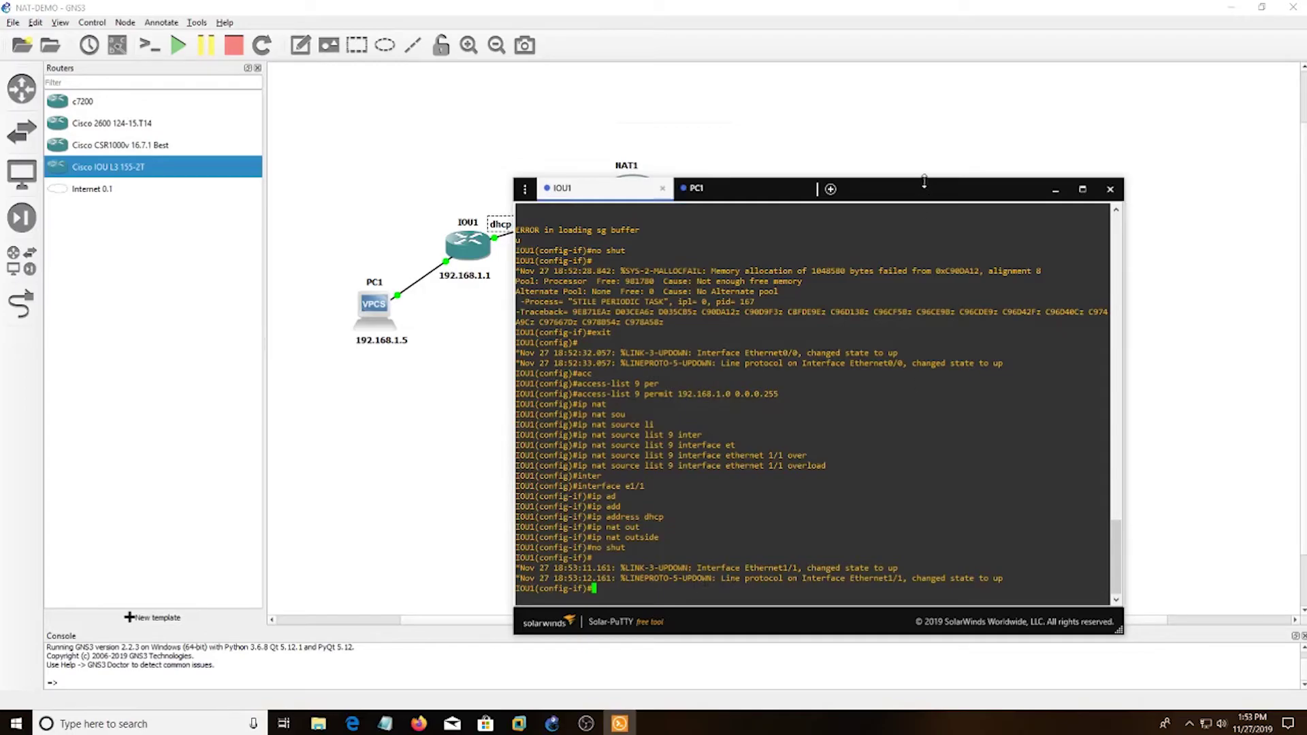
# Ping 8.8.8.8 from IOU1 and confirm 5/5 replies.
pyautogui.moveTo(924, 180); pyautogui.dragTo(933, 162)
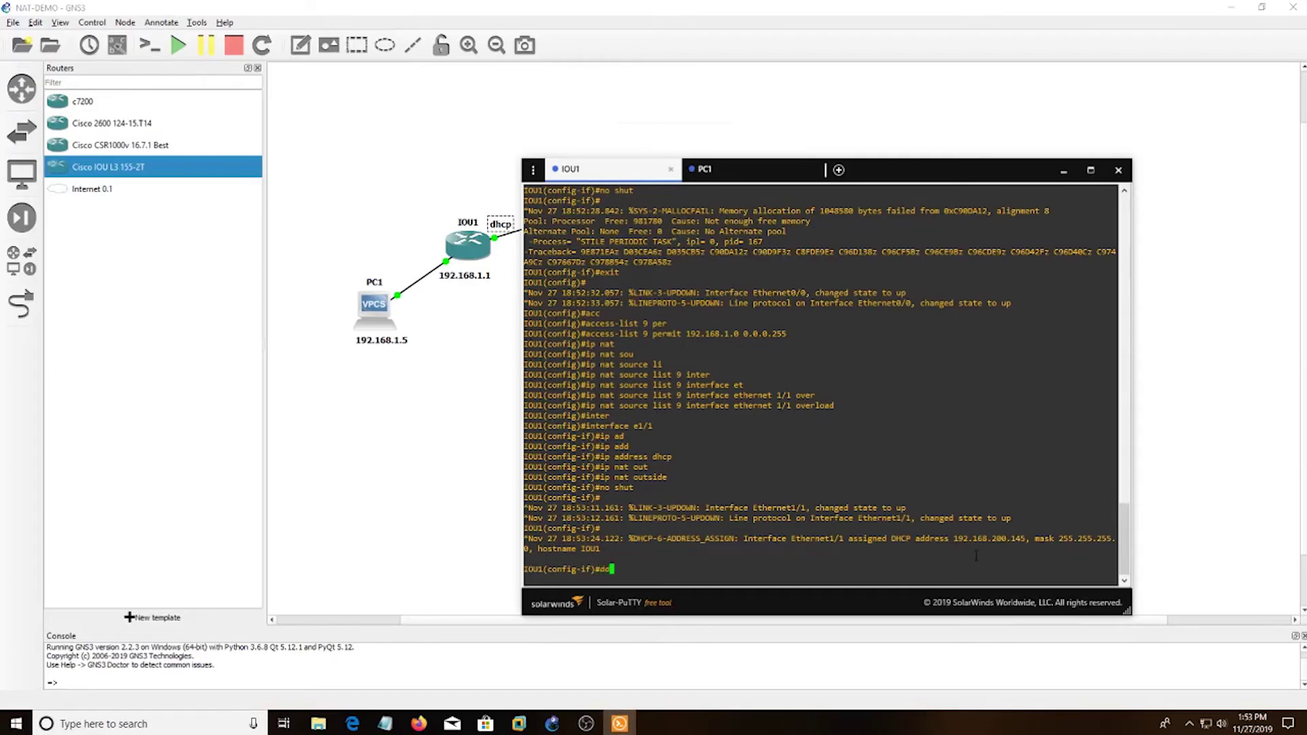
pyautogui.write('ping 8.8.8.8')
pyautogui.press('Return')
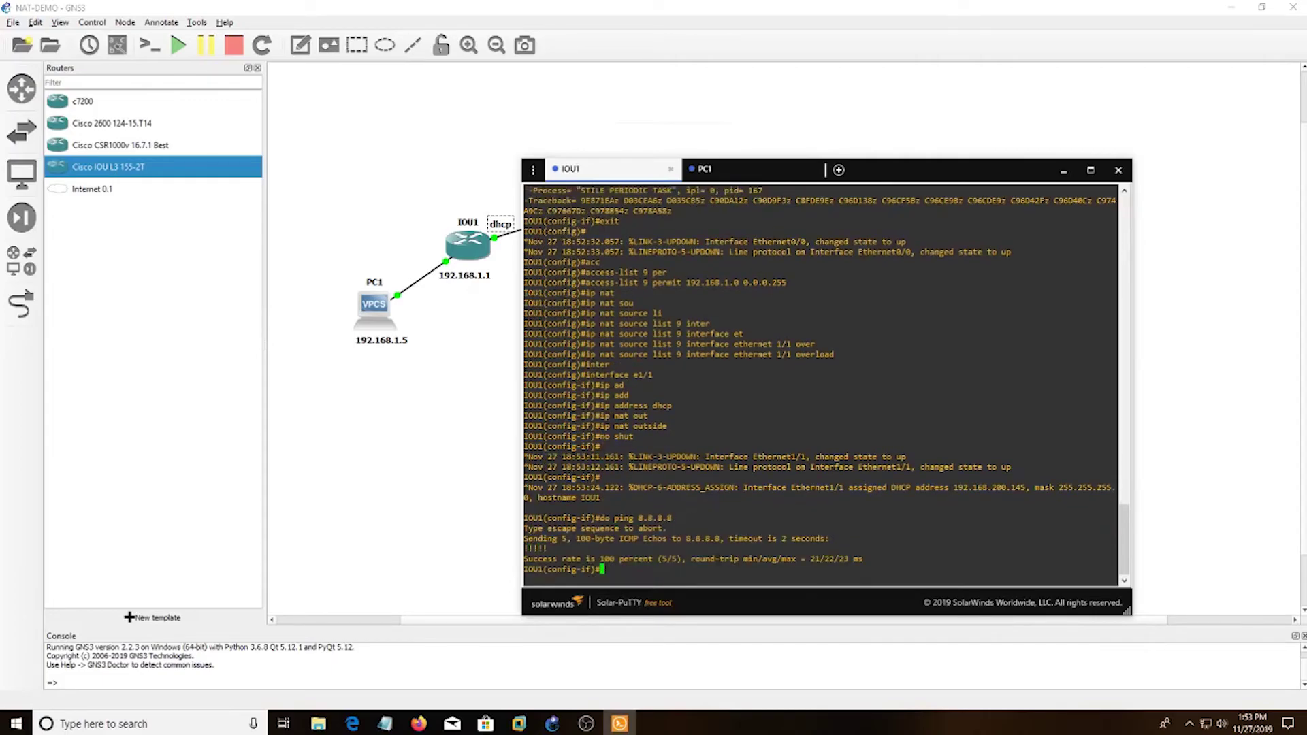
# On PC1's console, ping the gateway 192.168.1.1.
pyautogui.click(749, 169)
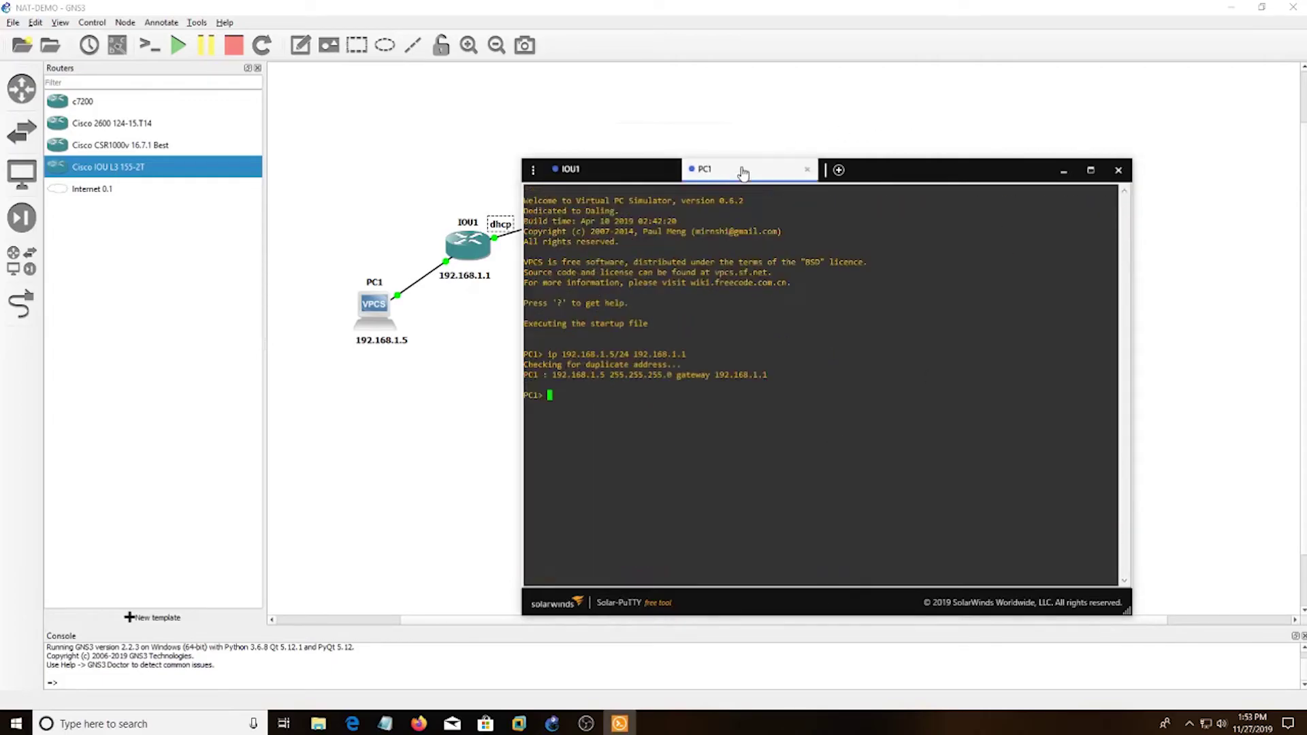
pyautogui.write('ping 192.168.1.1')
pyautogui.press('Return')
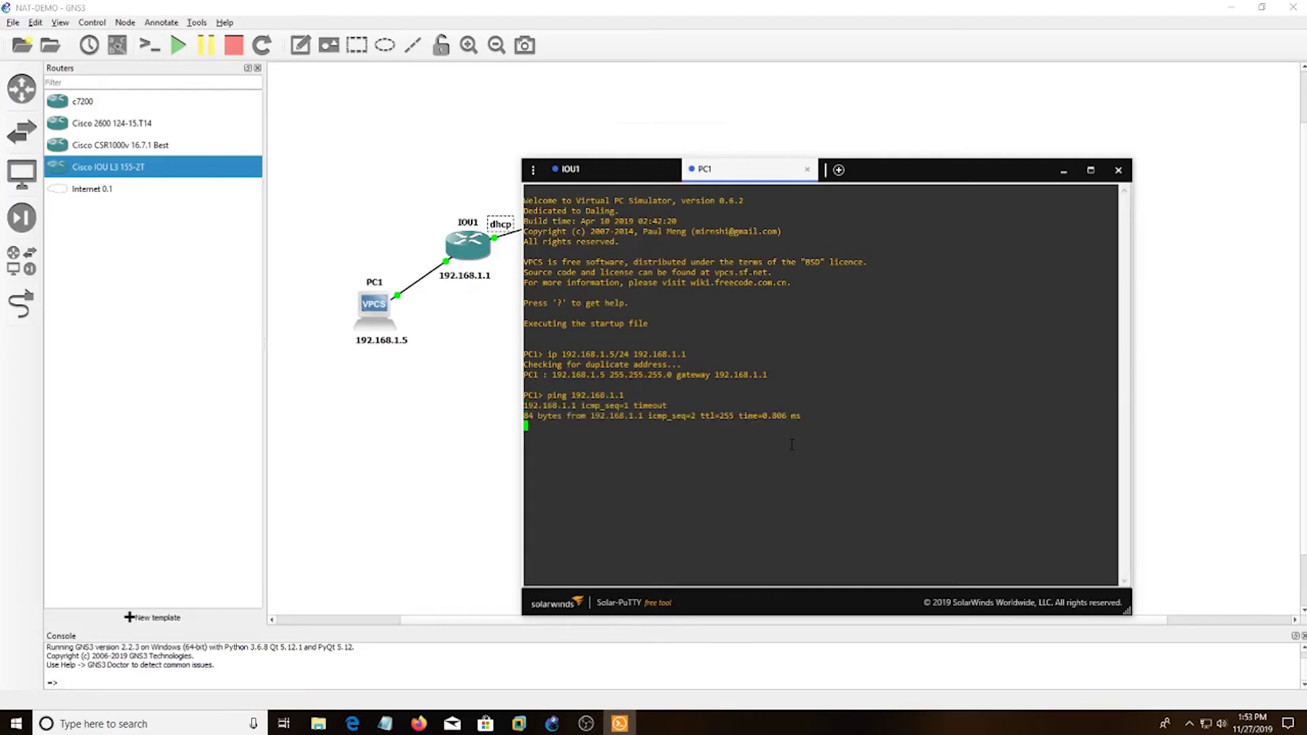
# Stop the gateway ping and ping 8.8.8.8 from PC1.
pyautogui.hotkey('ctrl', 'c')
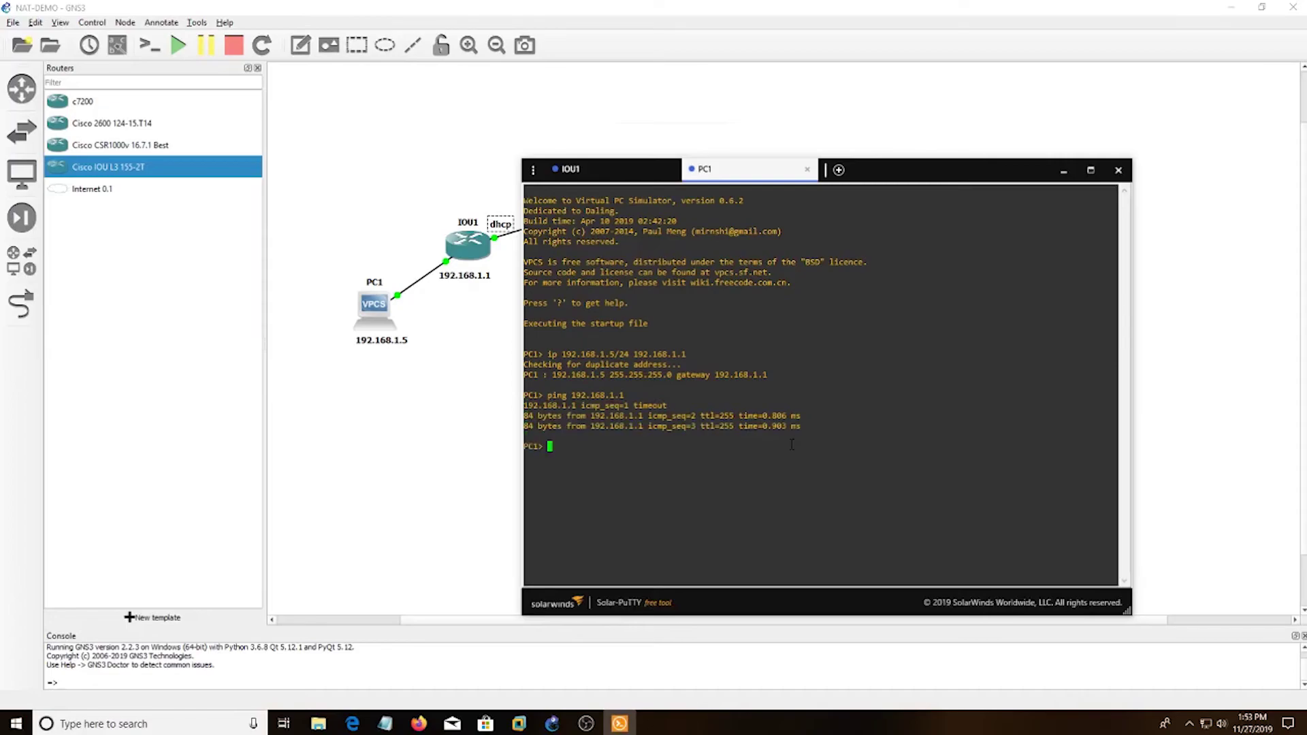
pyautogui.write('ping 8.8.8.8')
pyautogui.press('Return')
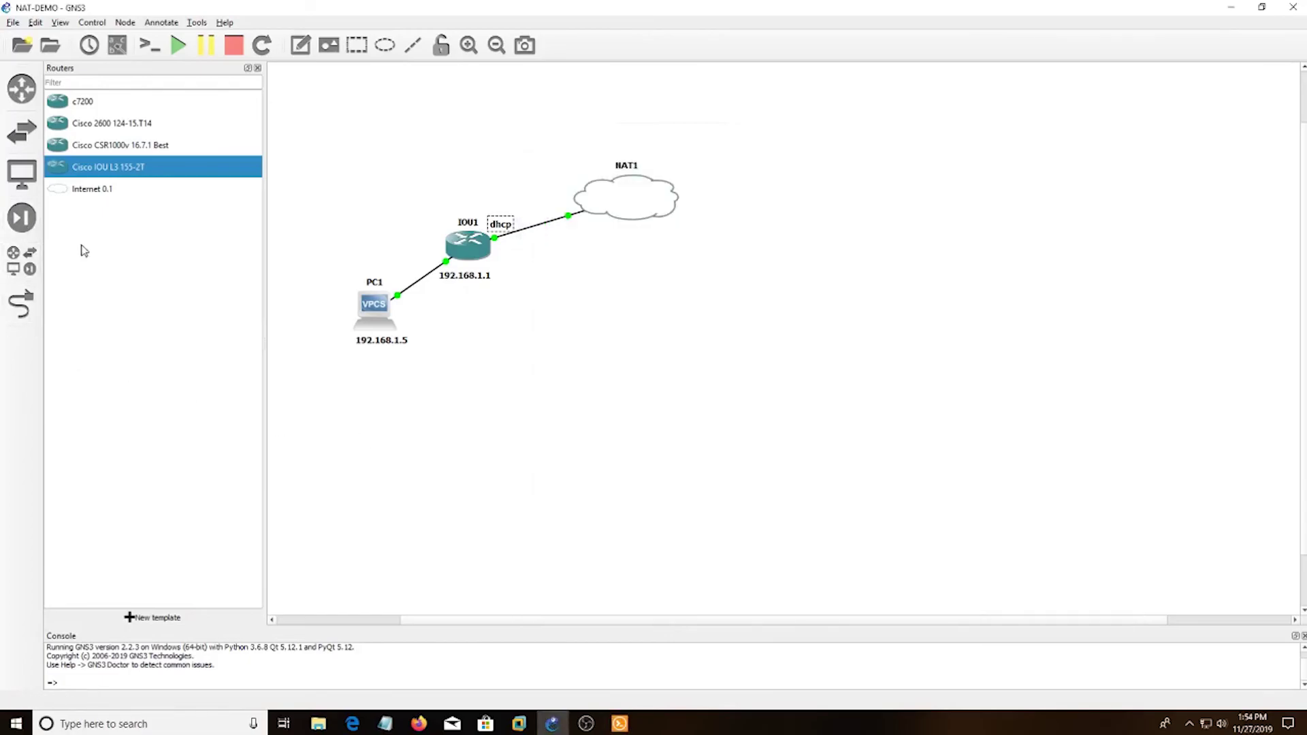
# Browse the switch devices, briefly drag an Ethernet switch, then restore PC1's console window.
pyautogui.click(82, 248)
pyautogui.click(20, 153)
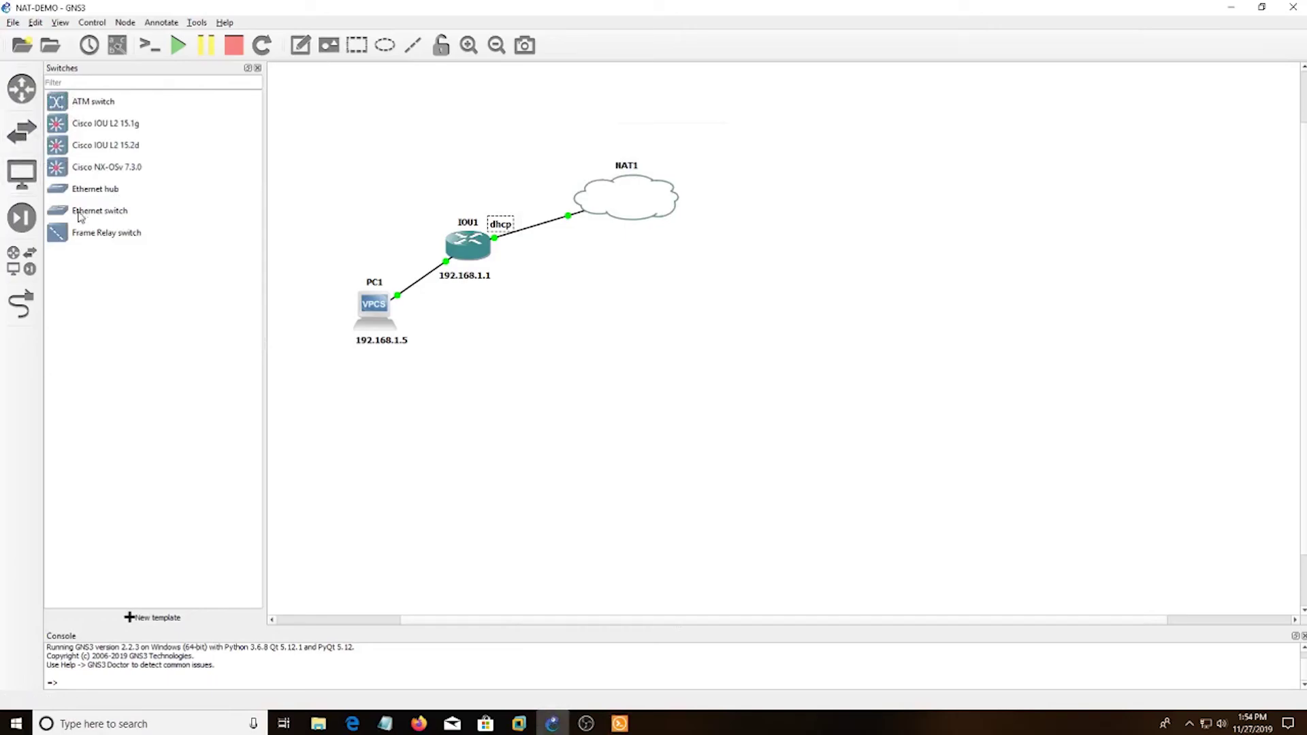
pyautogui.moveTo(87, 213); pyautogui.dragTo(126, 202)
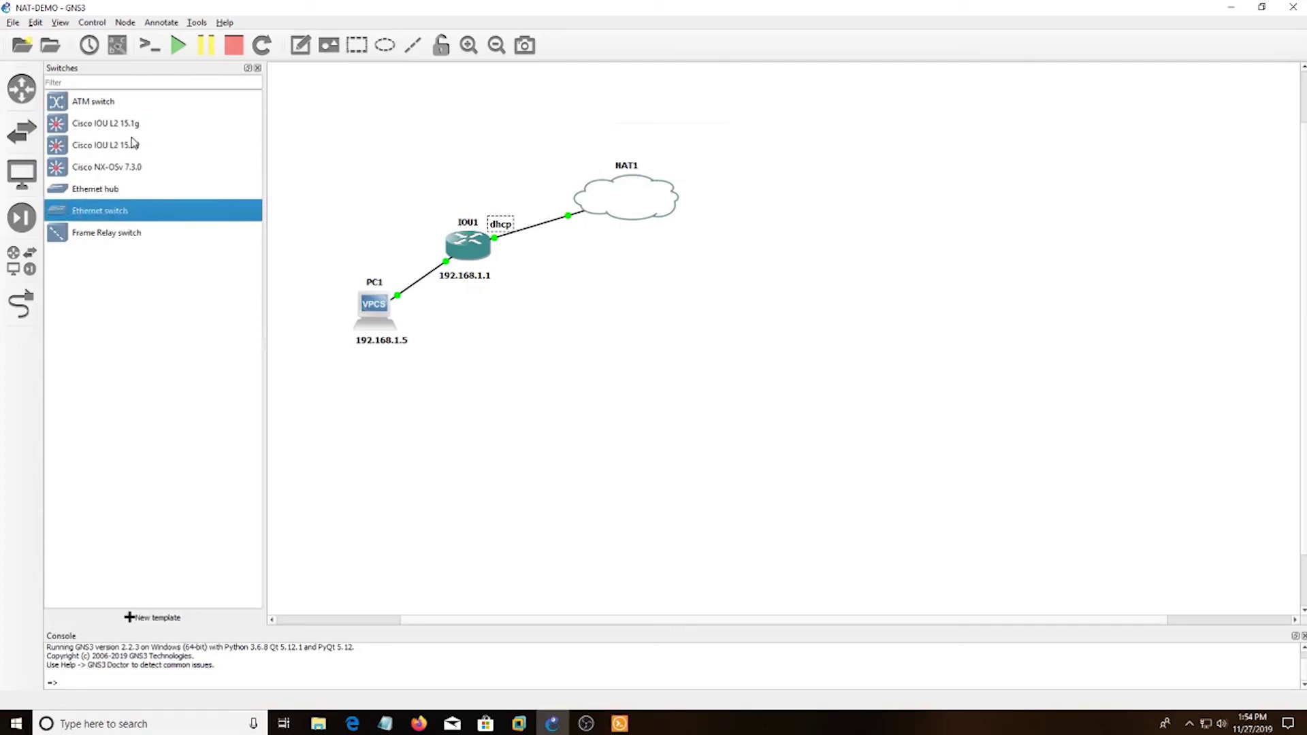
pyautogui.click(618, 725)
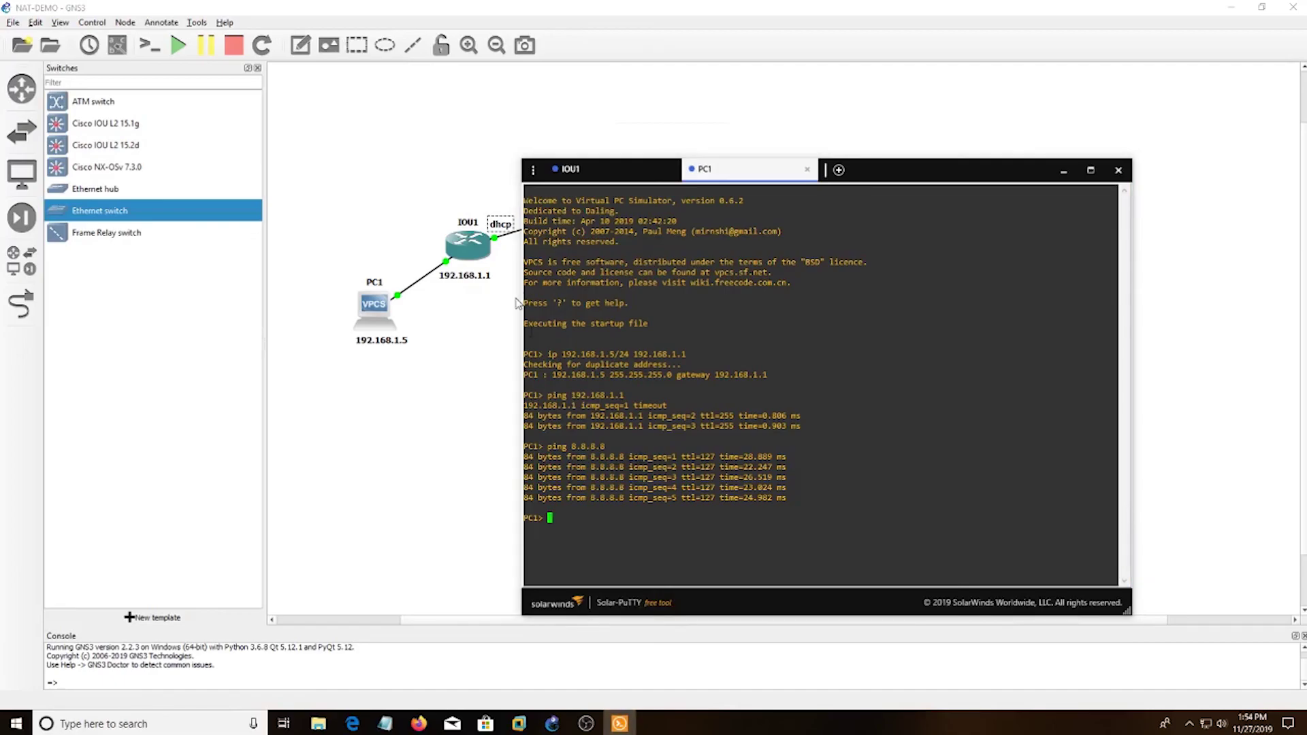
pyautogui.moveTo(851, 170); pyautogui.dragTo(851, 166)
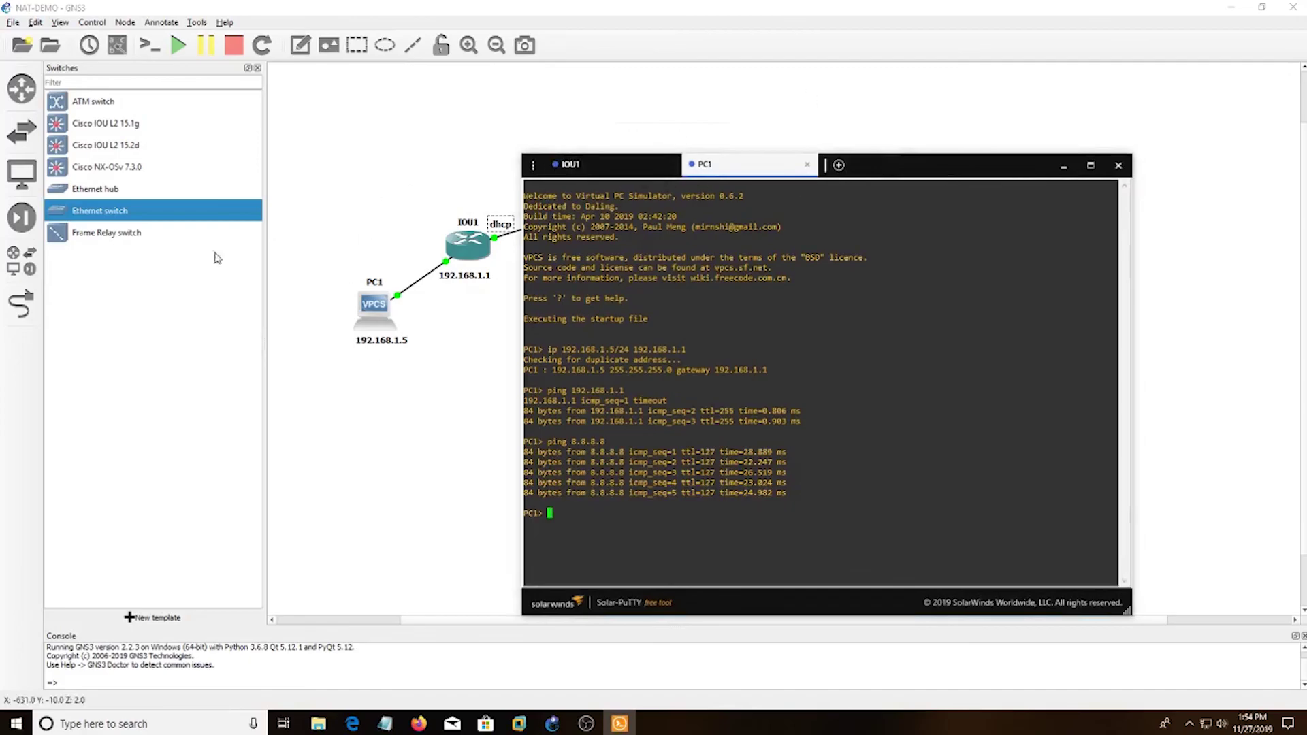